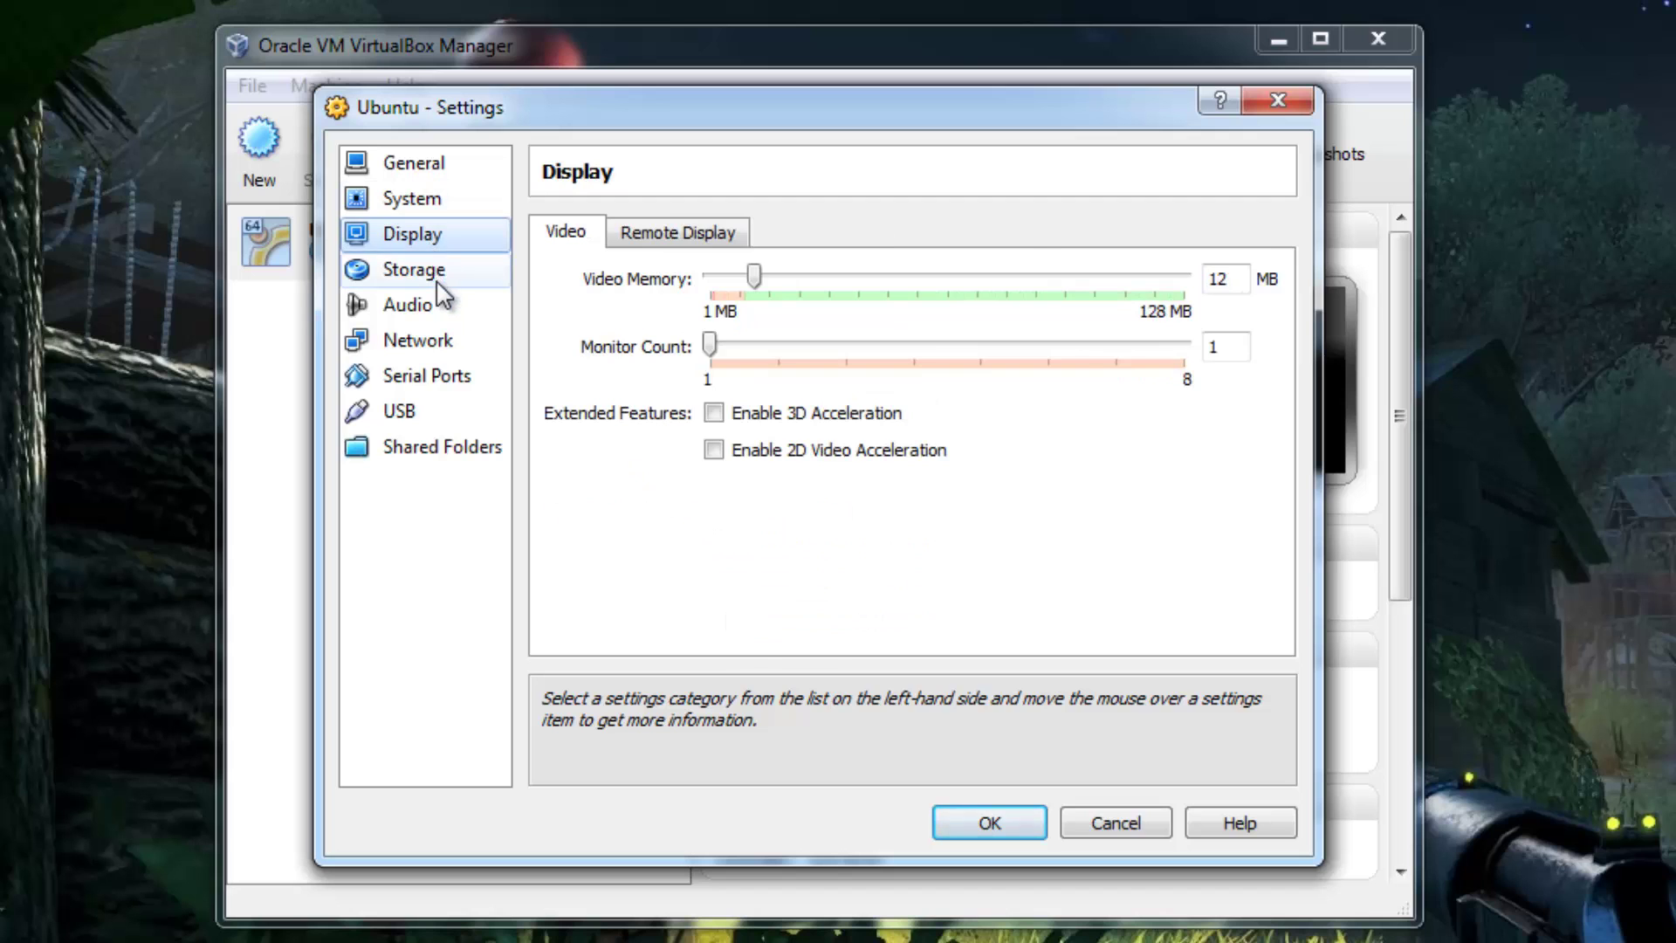
- Save settings, start the Ubuntu VM, and permanently silence the keyboard, colour depth and mouse notices
{"action": "left_click", "coordinate": [968, 818]}
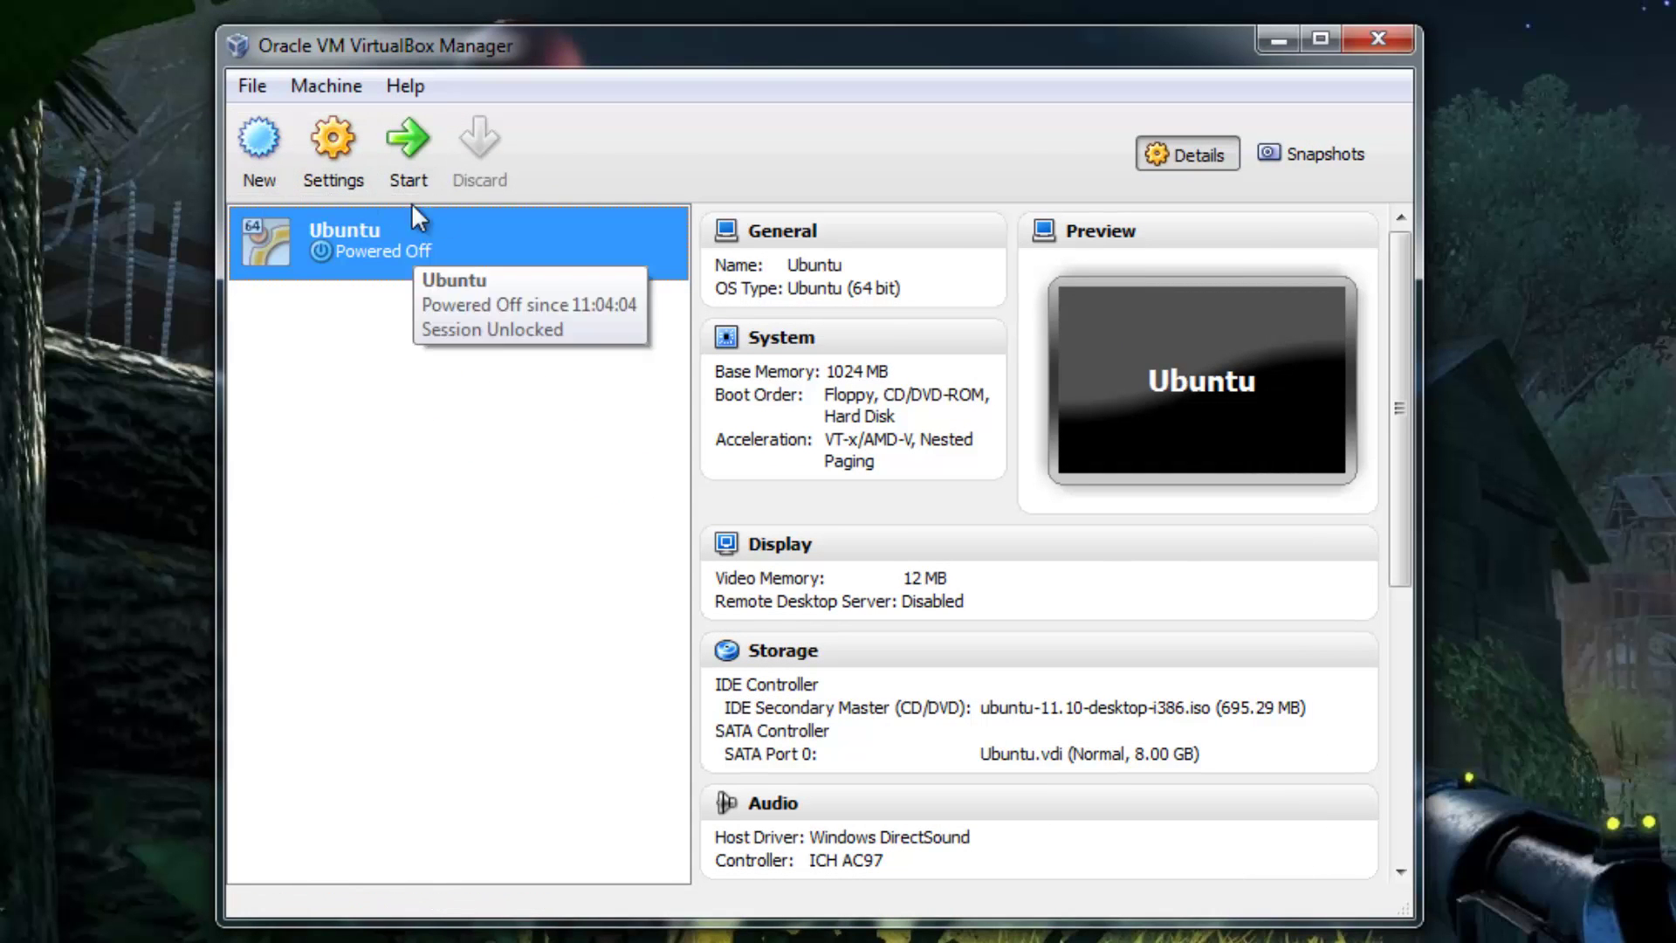
{"action": "left_click", "coordinate": [420, 159]}
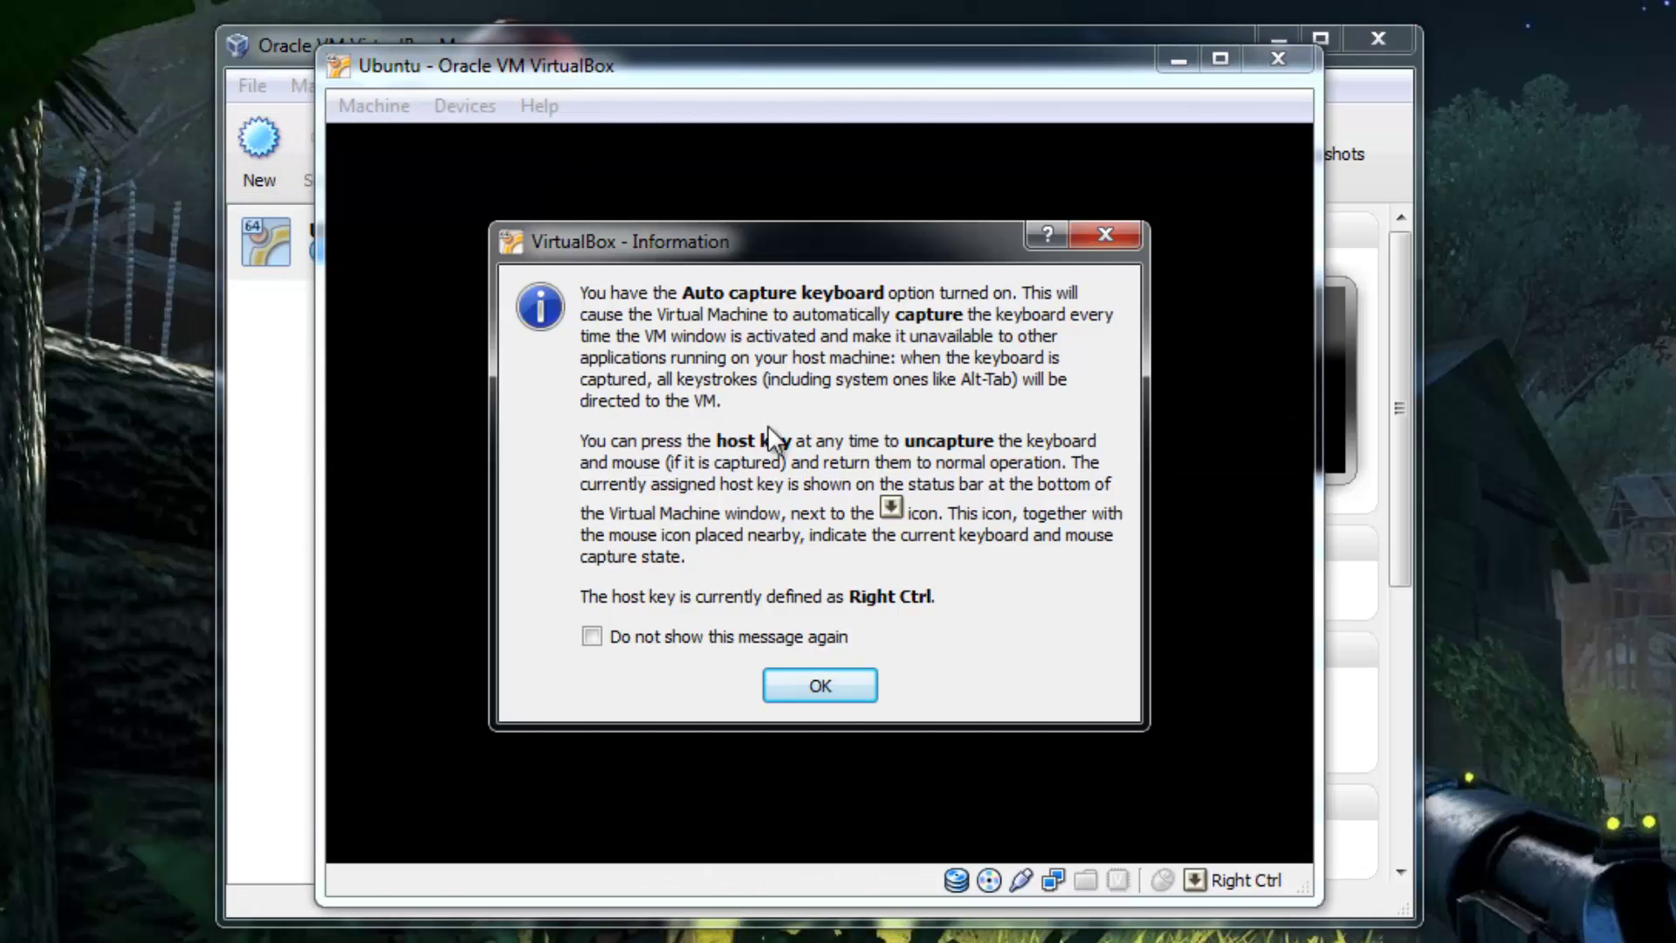
{"action": "left_click", "coordinate": [644, 638]}
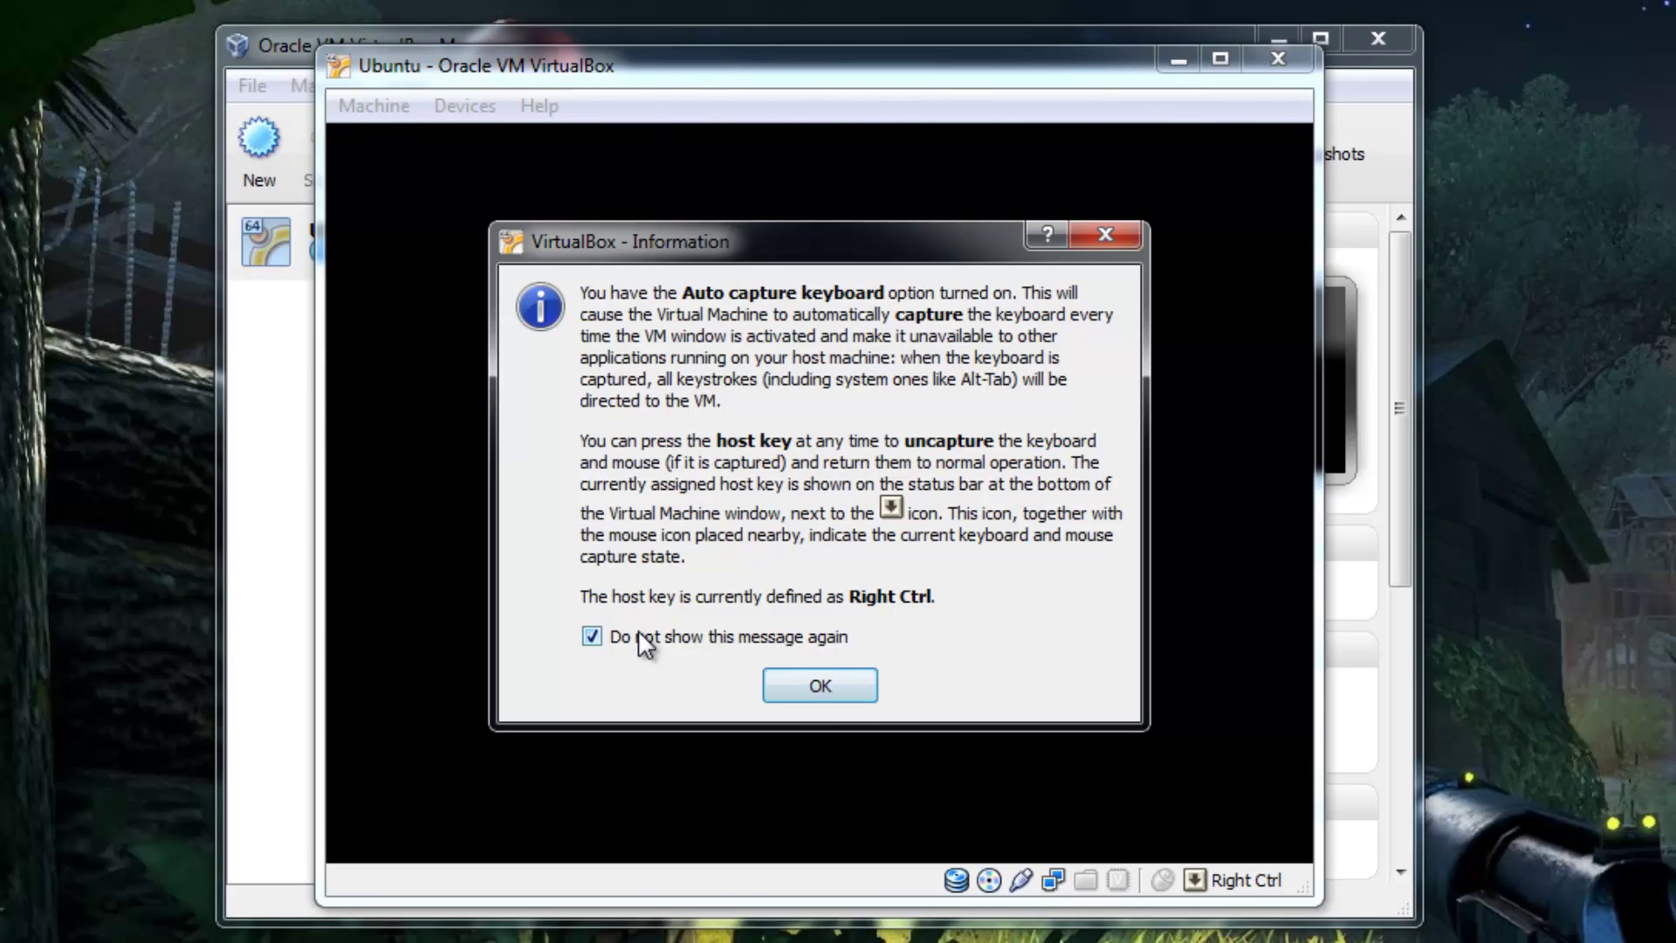
{"action": "left_click", "coordinate": [839, 690]}
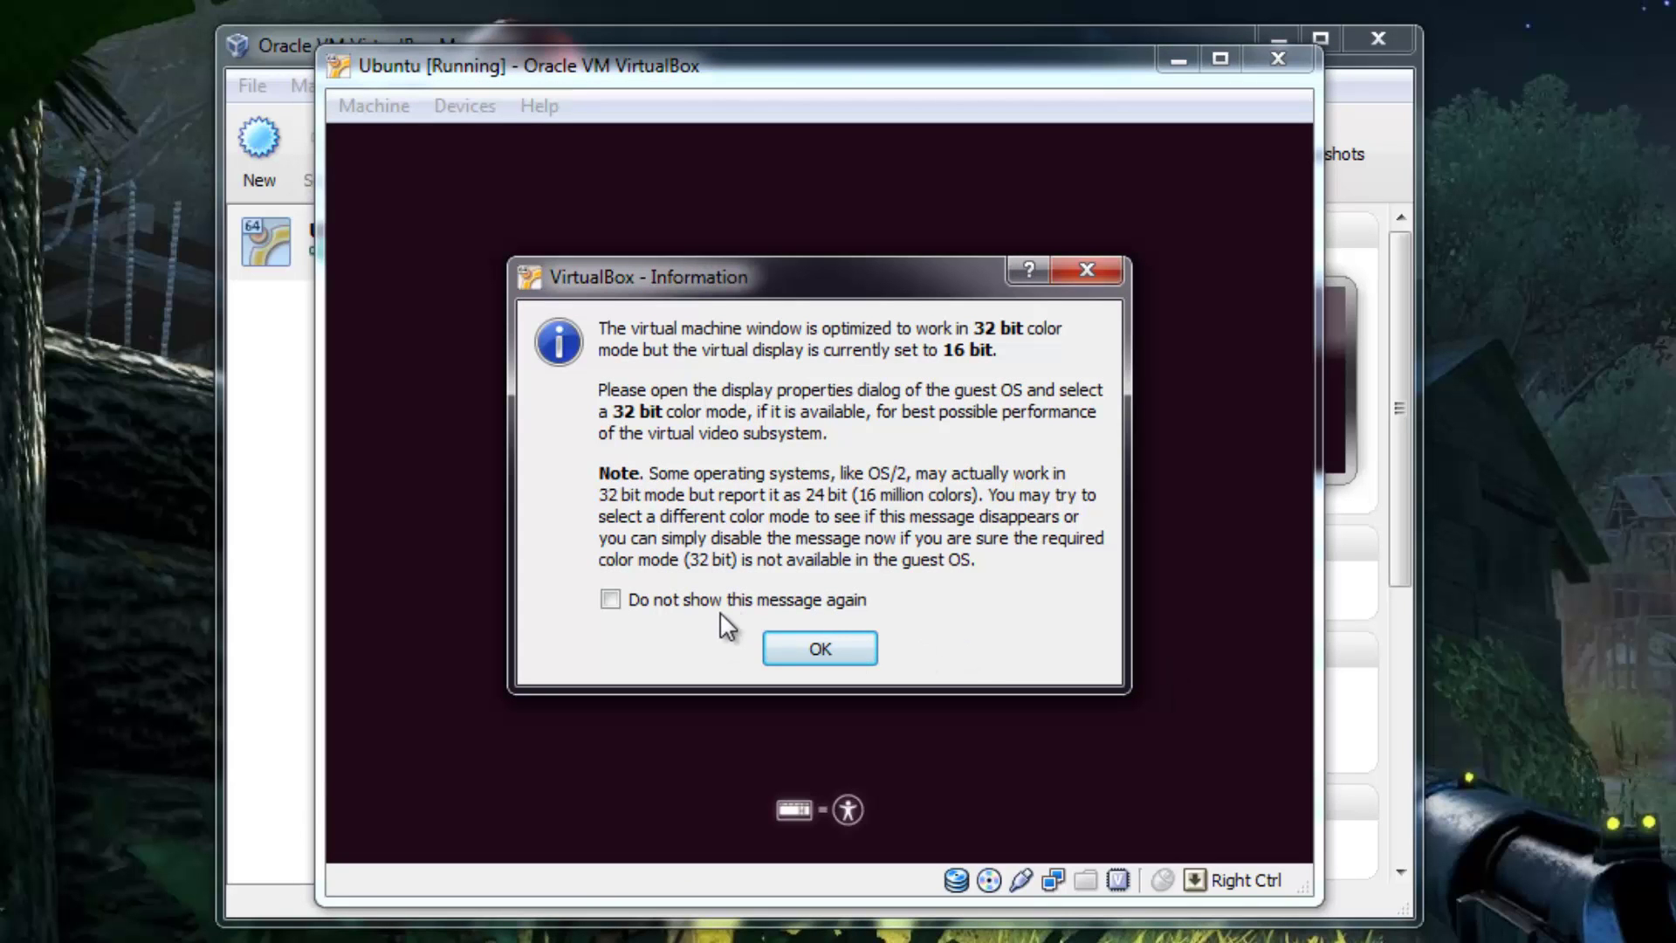
{"action": "left_click", "coordinate": [742, 601]}
{"action": "left_click", "coordinate": [786, 649]}
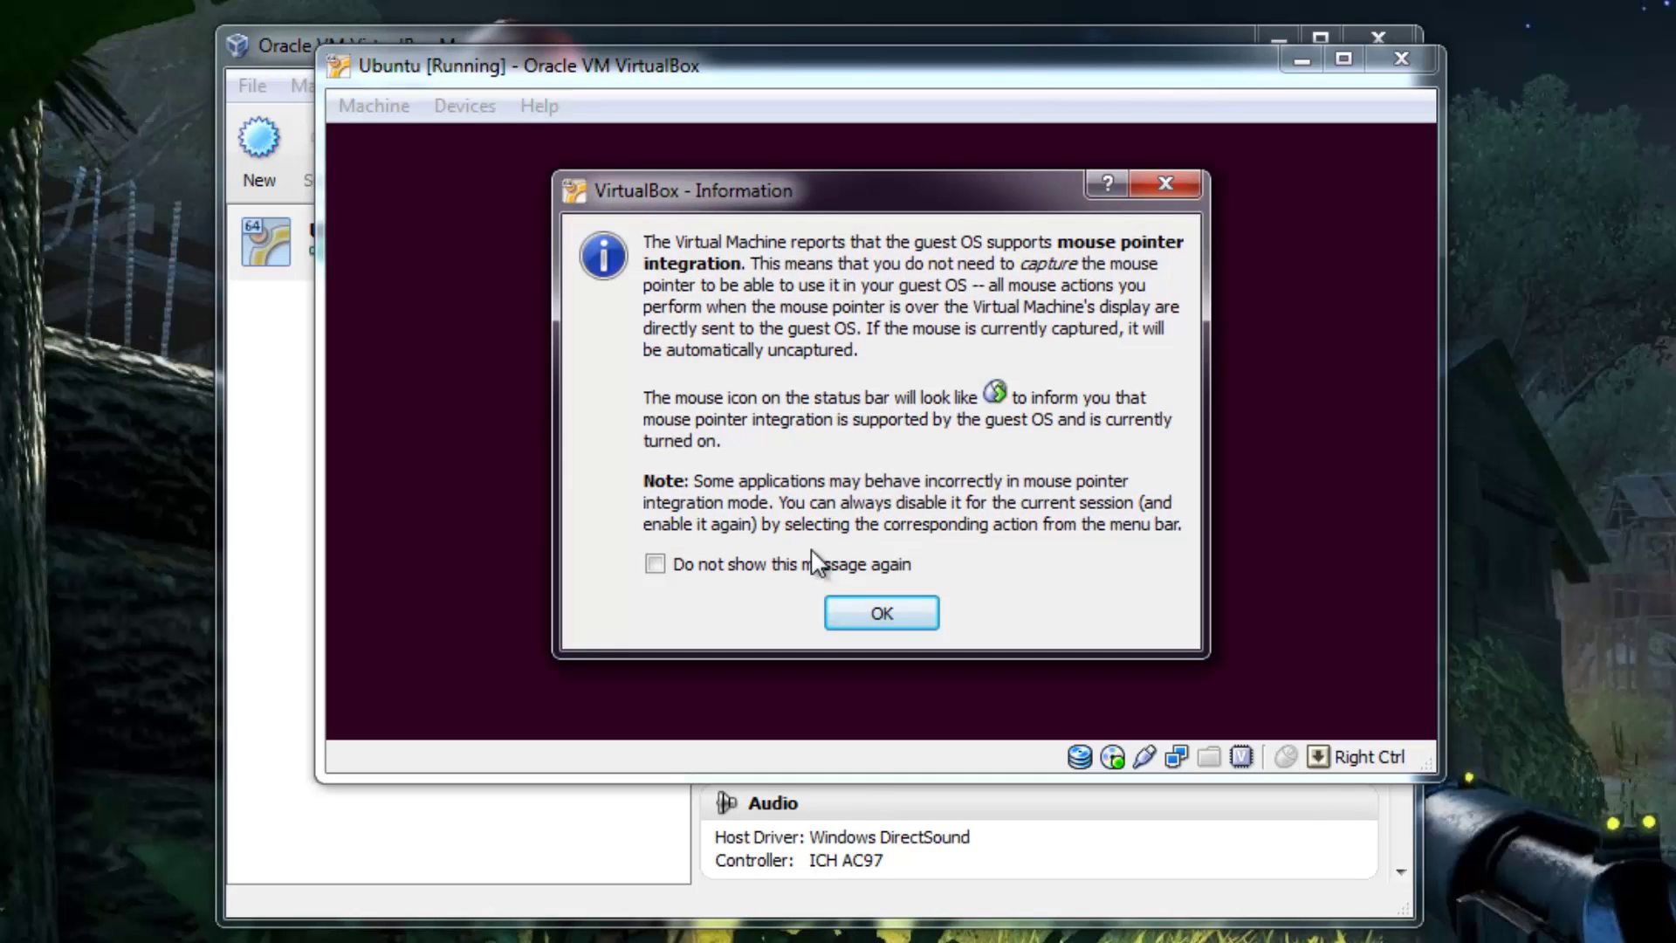
{"action": "left_click", "coordinate": [727, 566]}
{"action": "left_click", "coordinate": [898, 617]}
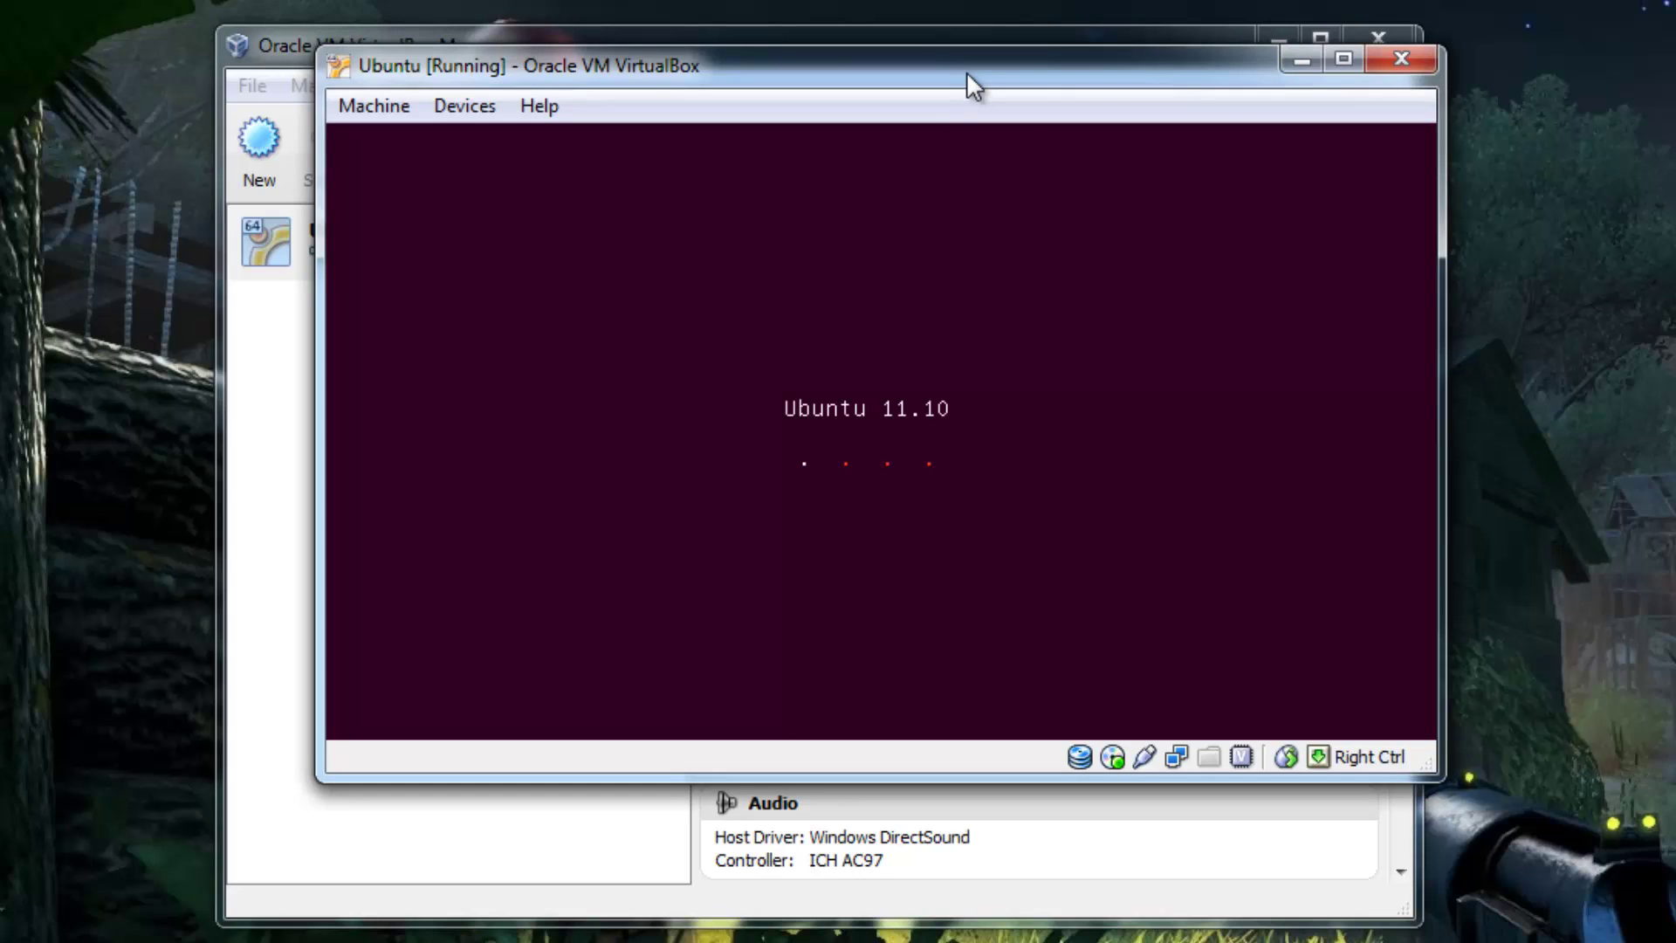
- Move the VM window up and left while the guest boots to the Welcome screen
{"action": "left_click_drag", "start_coordinate": [967, 72], "coordinate": [941, 69]}
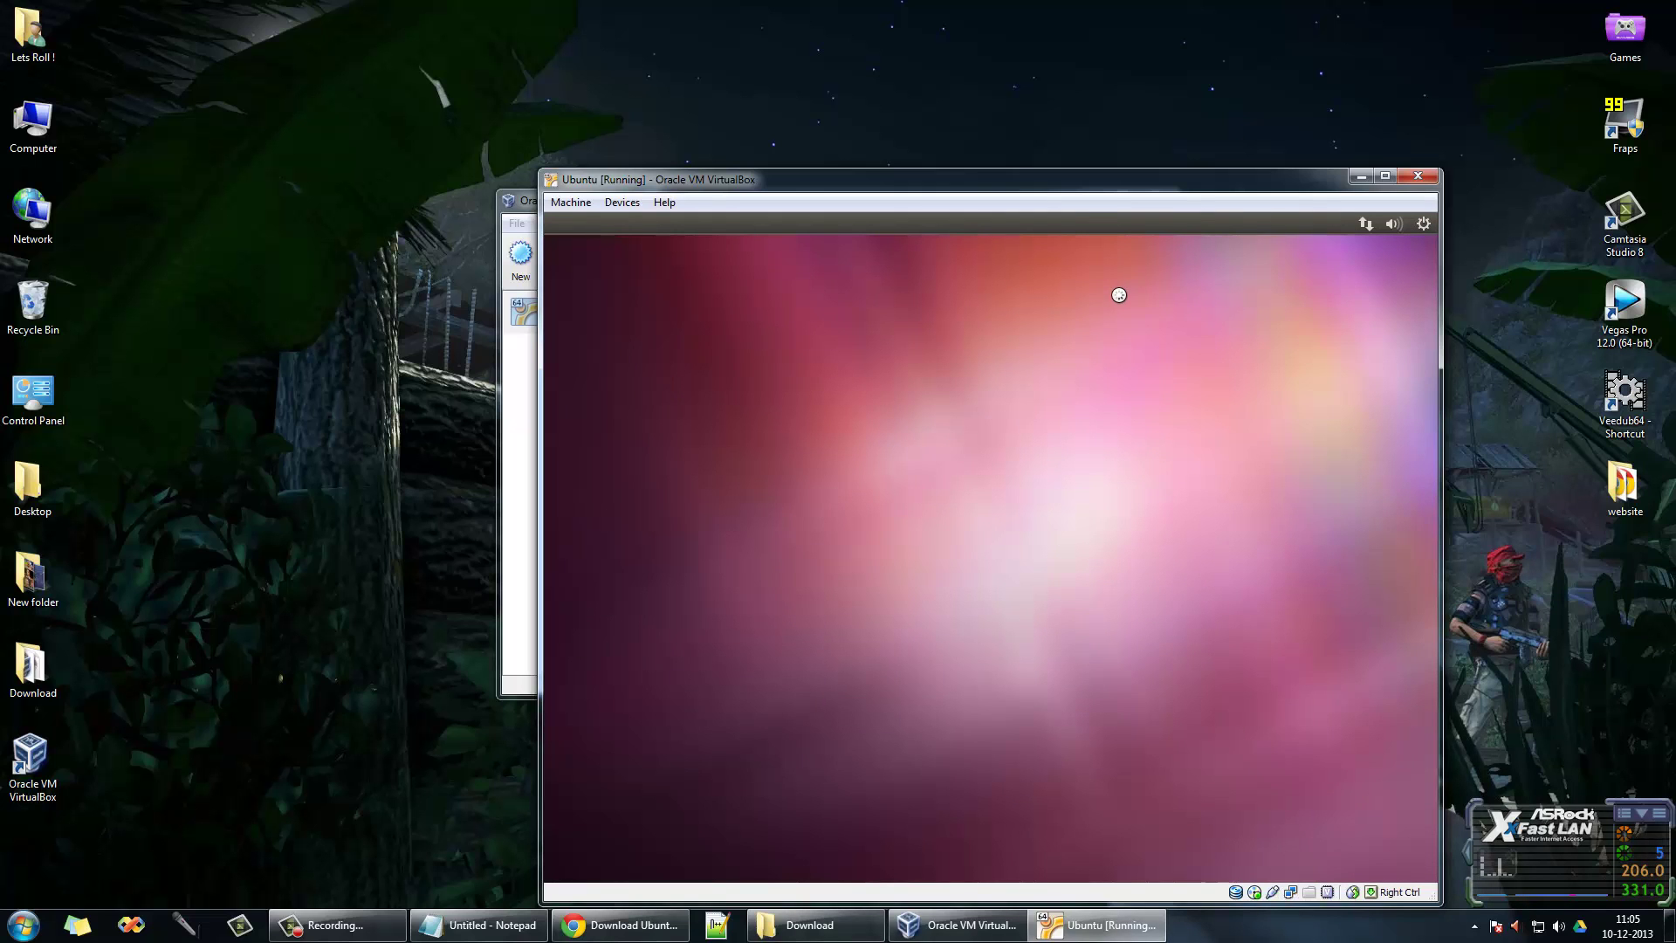
{"action": "left_click_drag", "start_coordinate": [1068, 184], "coordinate": [893, 95]}
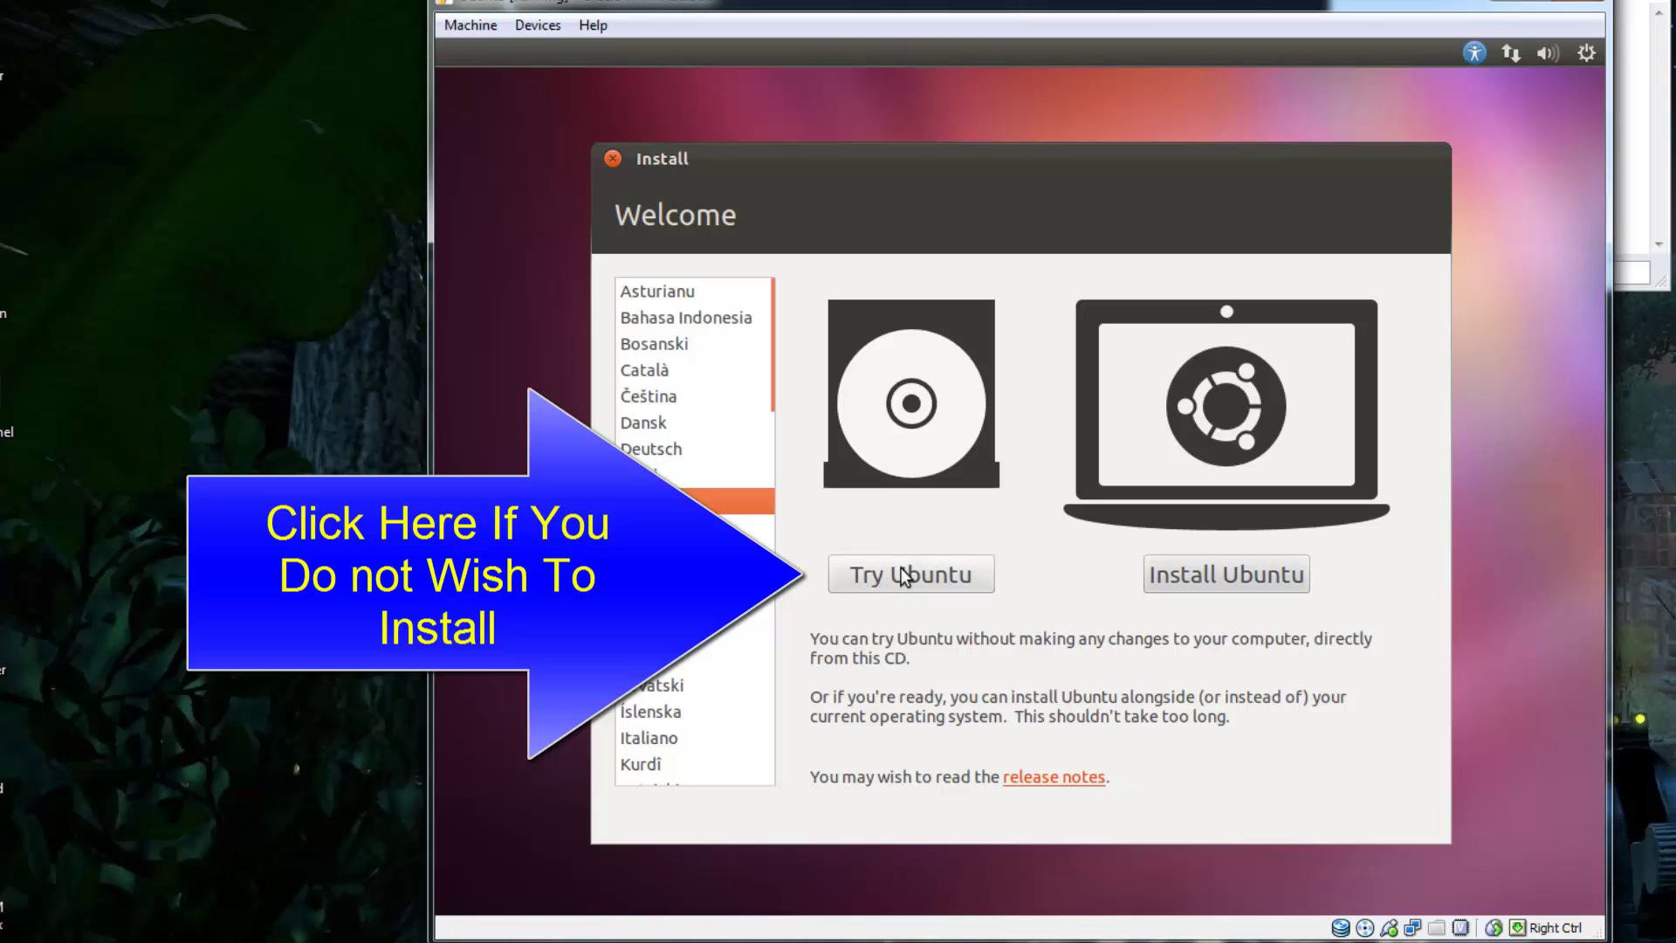
- Choose Install Ubuntu, disable guest networking from the tray menu, and proceed to Installation type
{"action": "left_click", "coordinate": [1197, 583]}
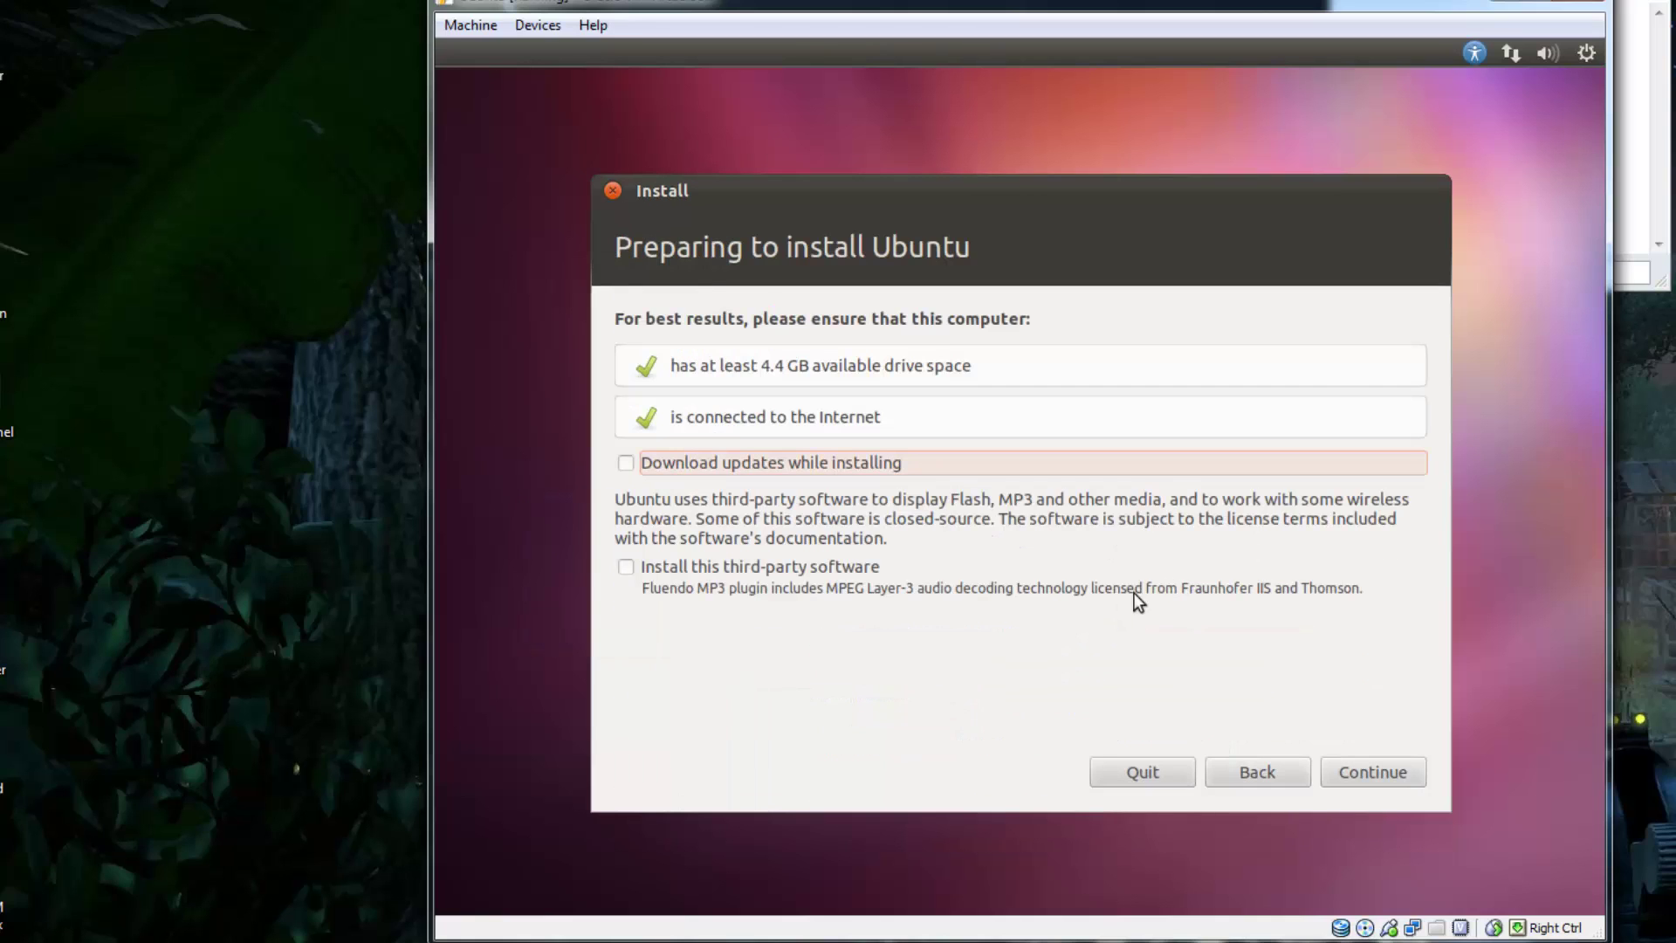
{"action": "left_click", "coordinate": [1501, 57]}
{"action": "left_click", "coordinate": [1451, 127]}
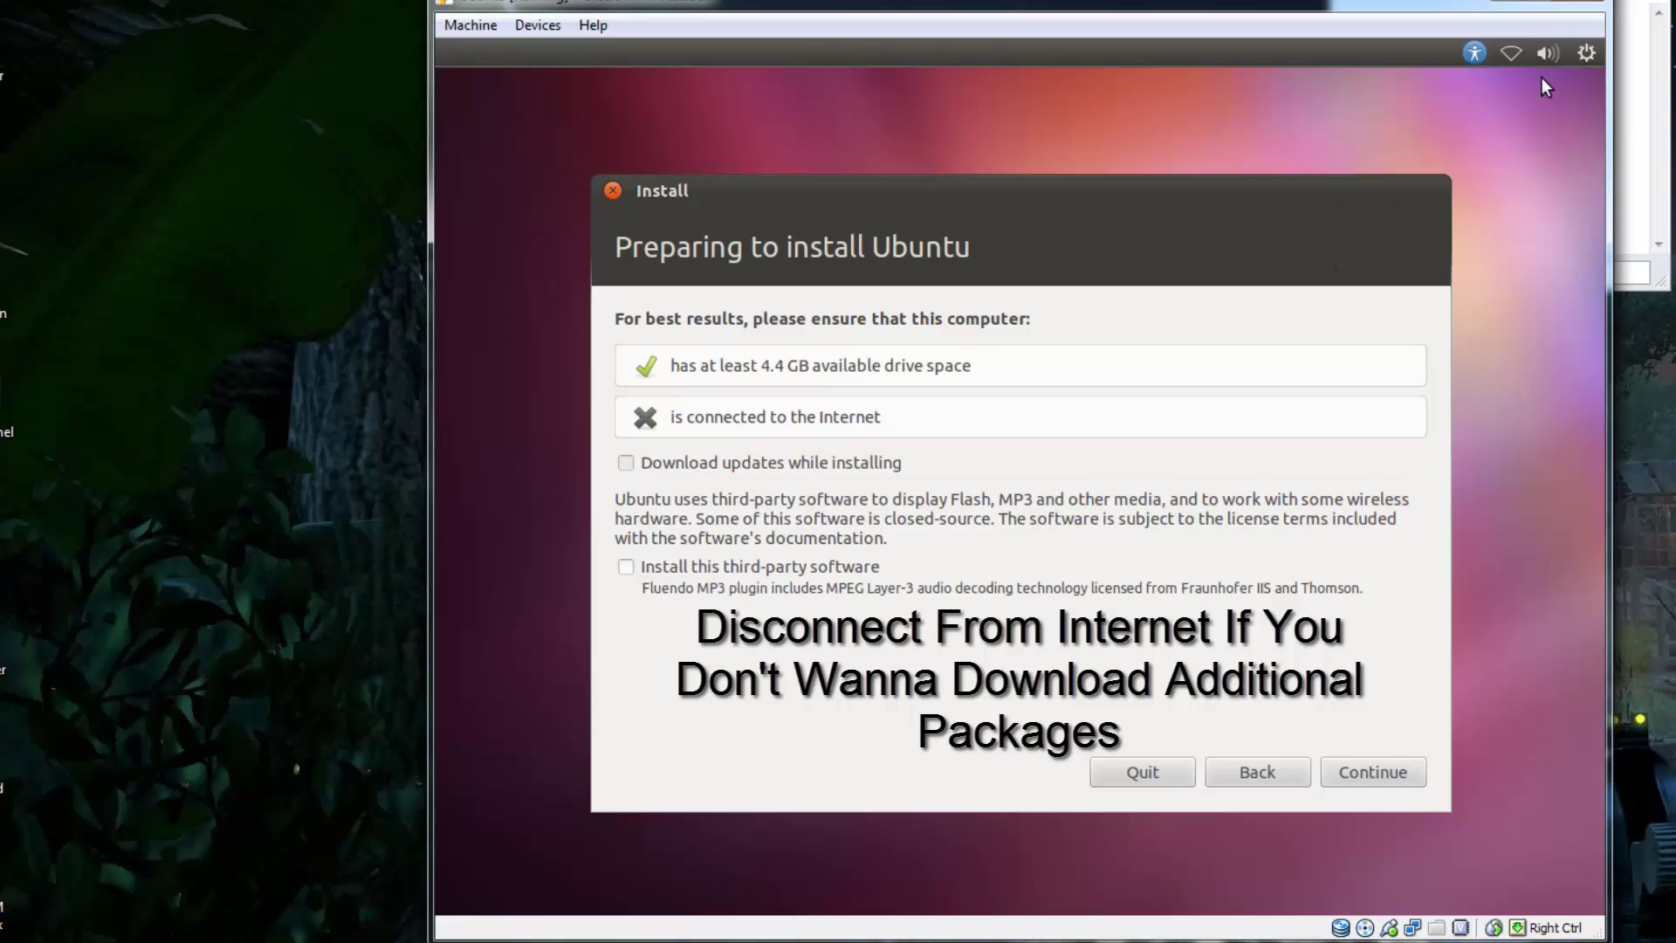
{"action": "left_click", "coordinate": [1514, 53]}
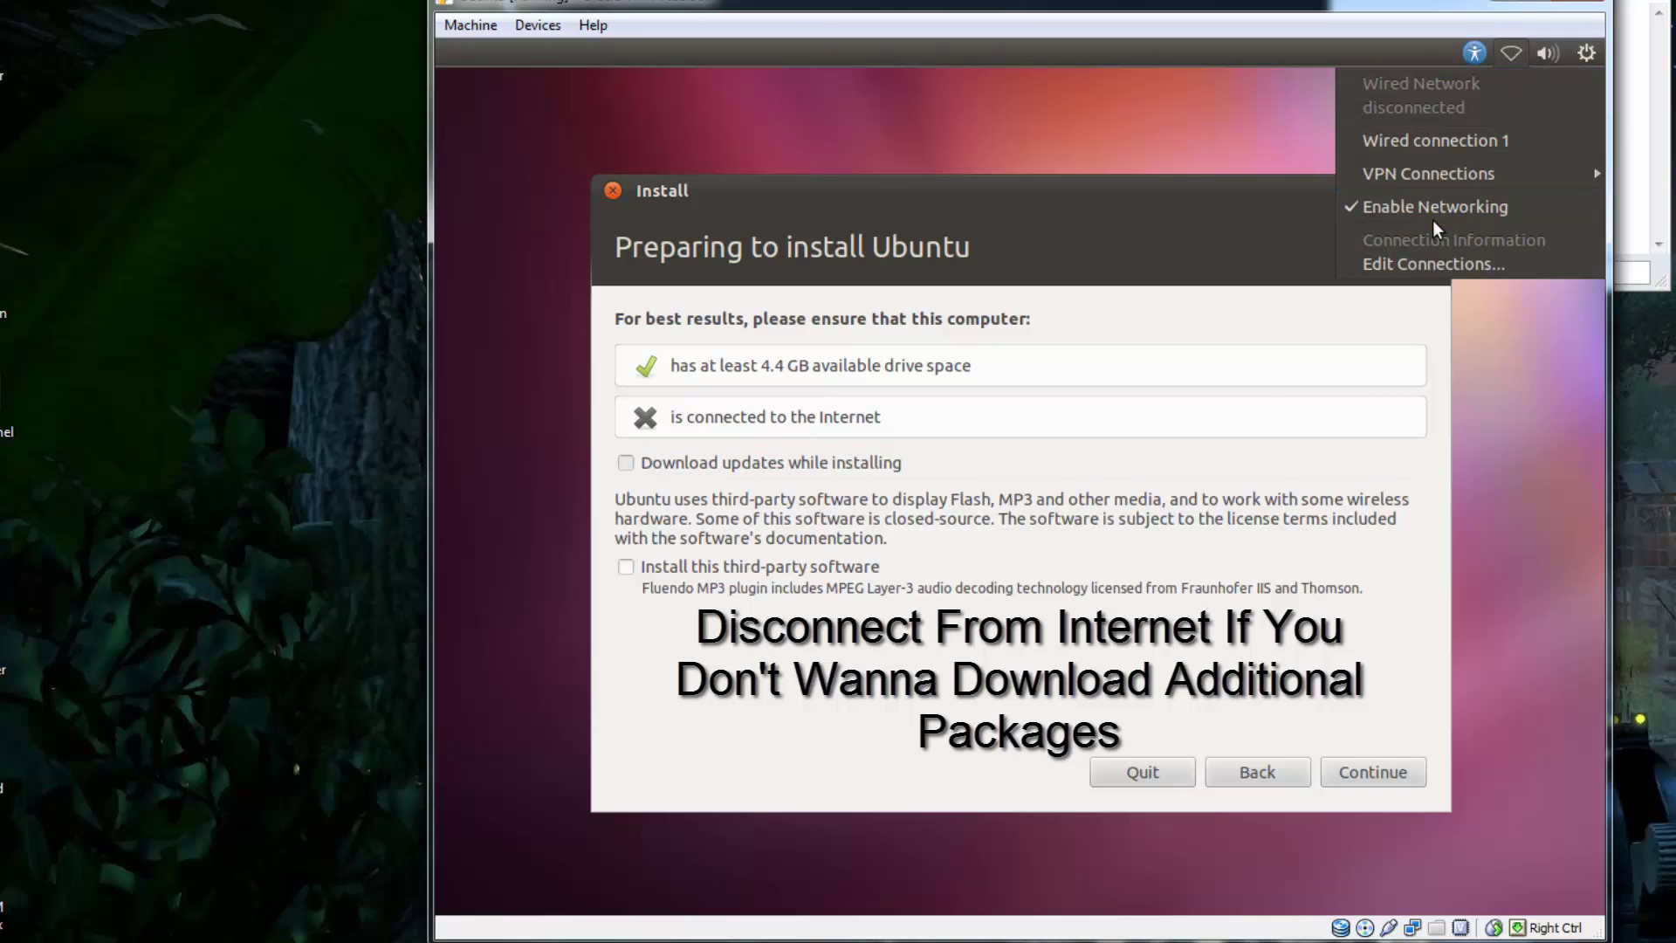
{"action": "left_click", "coordinate": [1433, 220]}
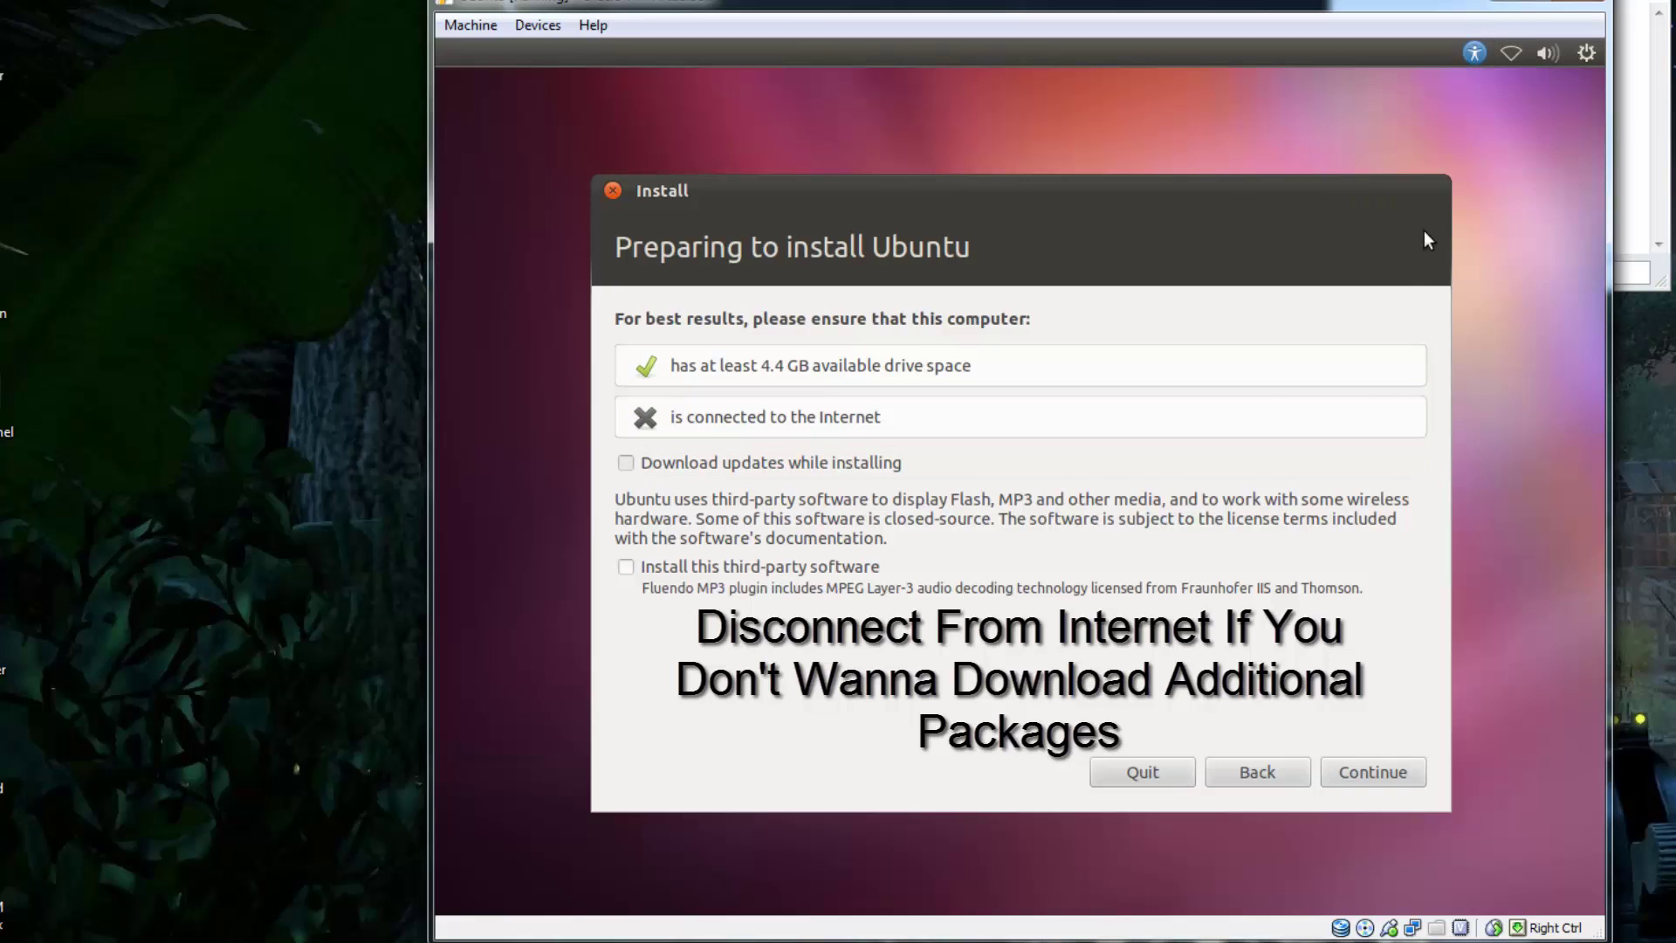
{"action": "left_click", "coordinate": [1369, 774]}
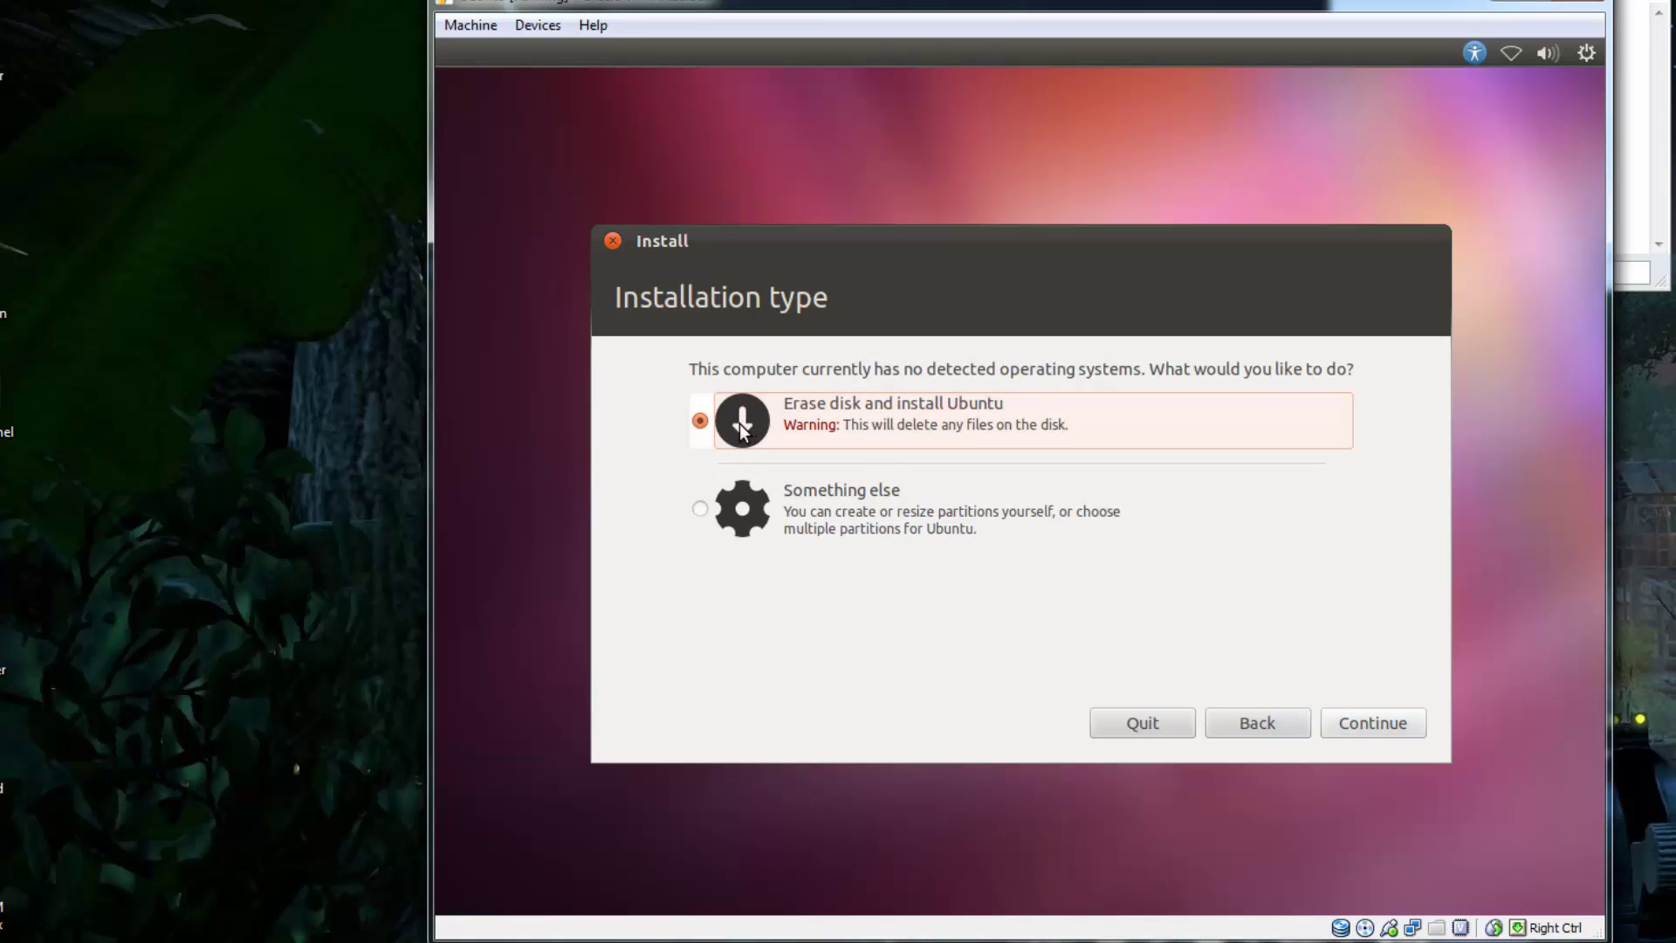
- Install Ubuntu over the whole 8.6 GB disk, keeping New York and the English (US) keyboard
{"action": "left_click", "coordinate": [1371, 723]}
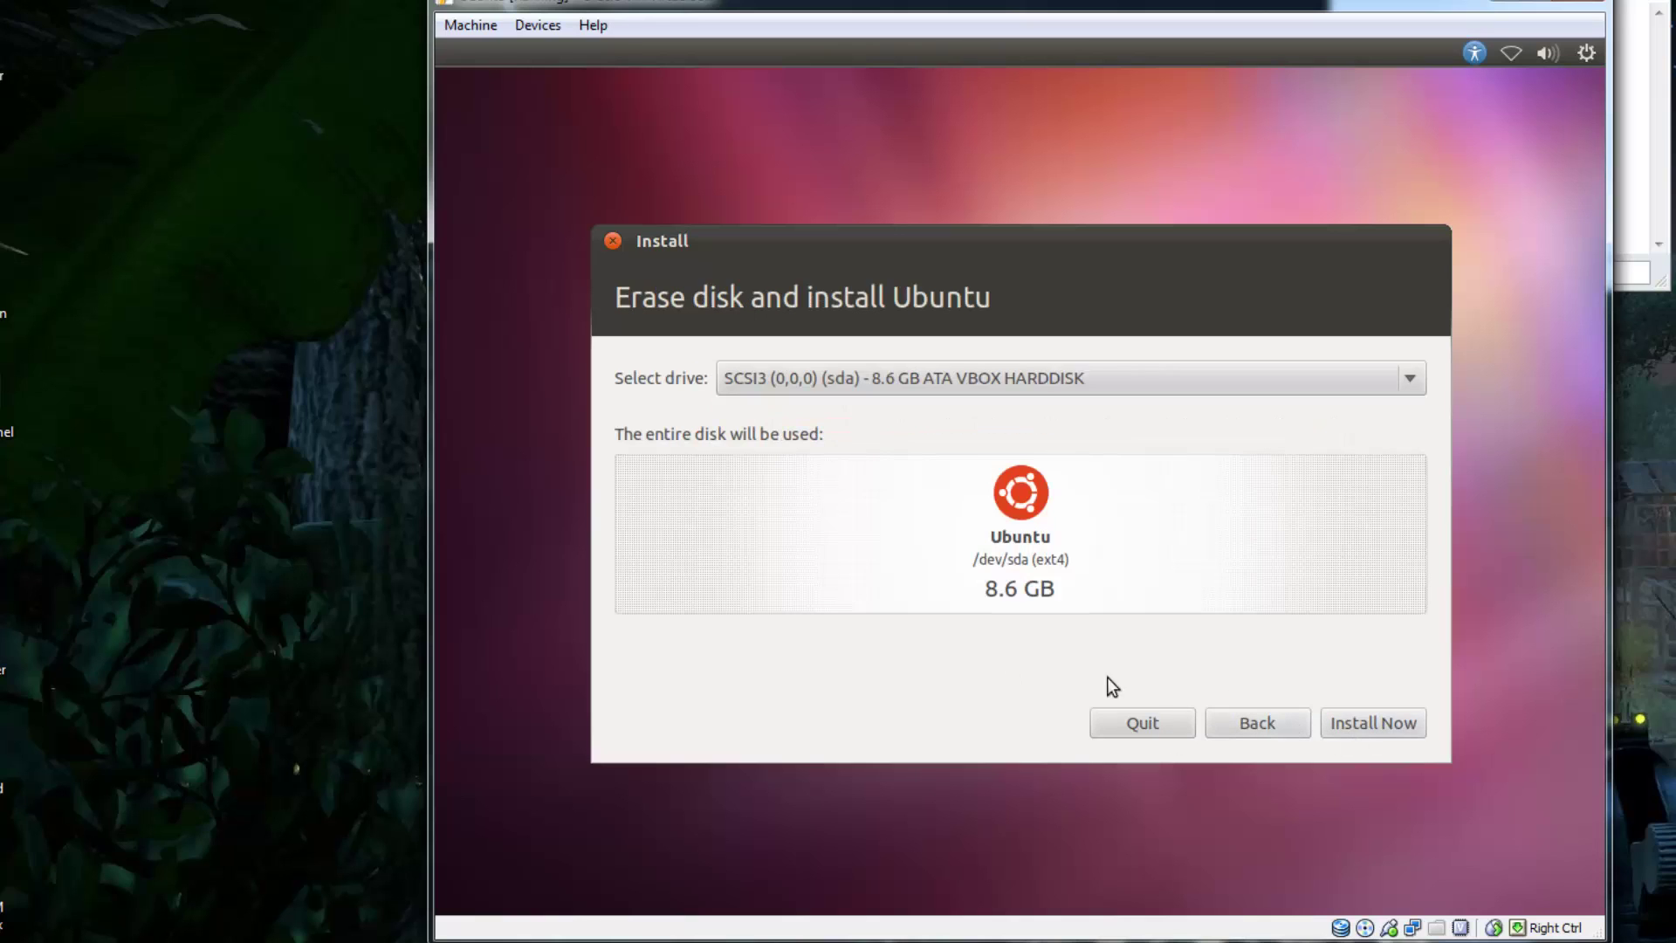
{"action": "left_click", "coordinate": [990, 377]}
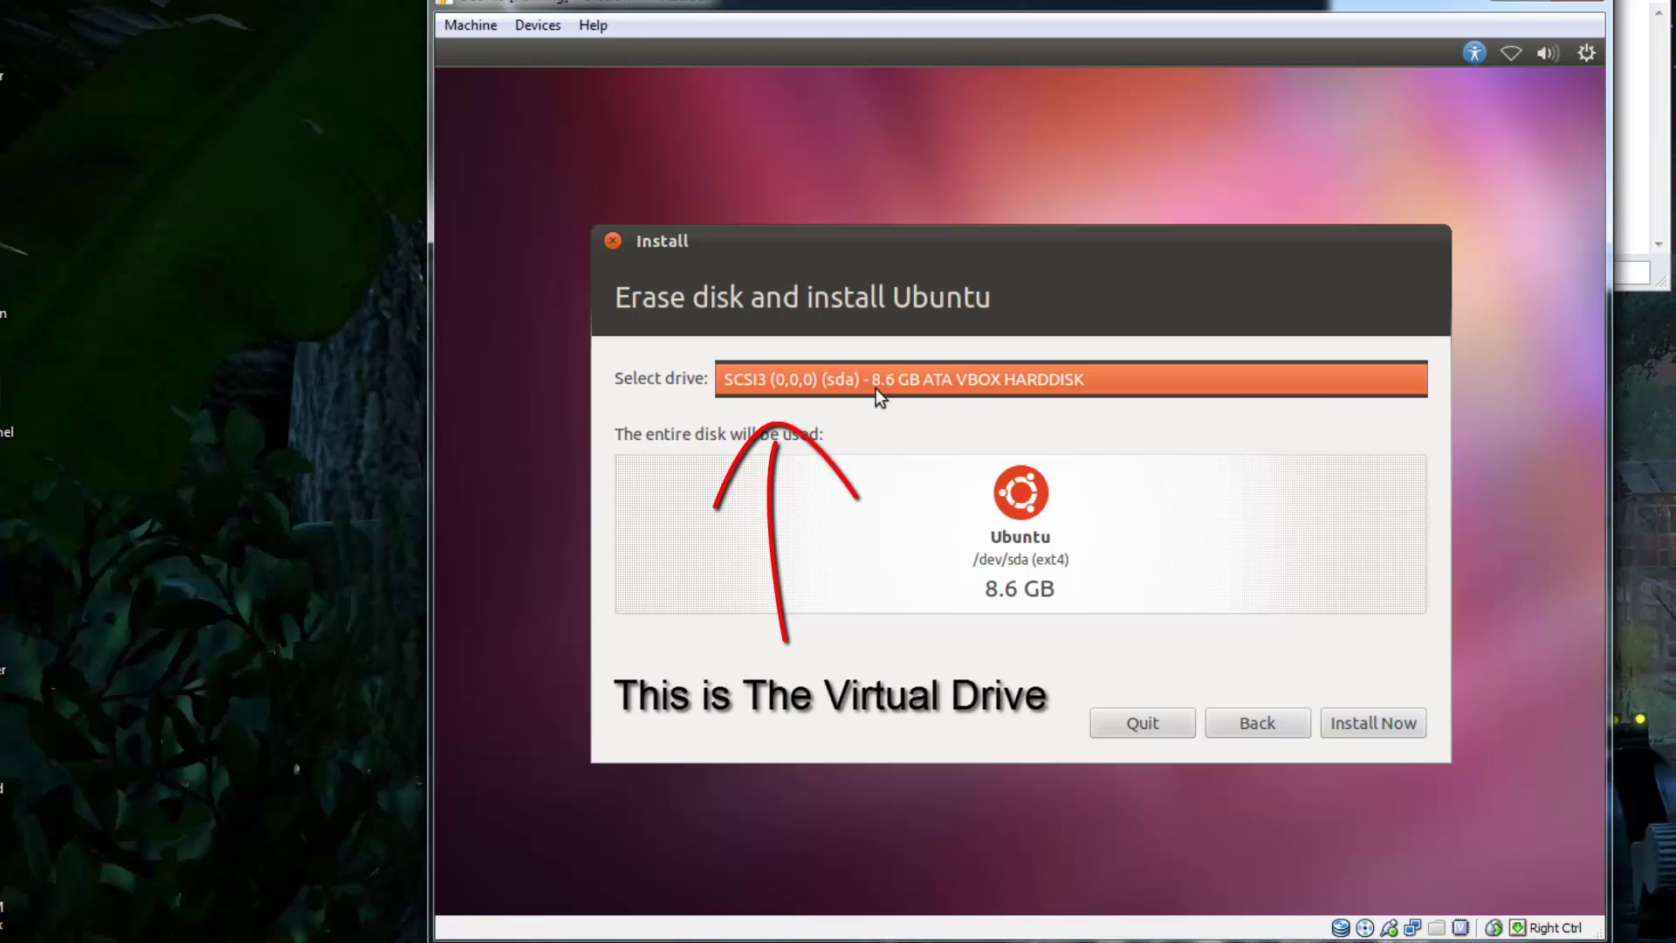
{"action": "left_click", "coordinate": [823, 384]}
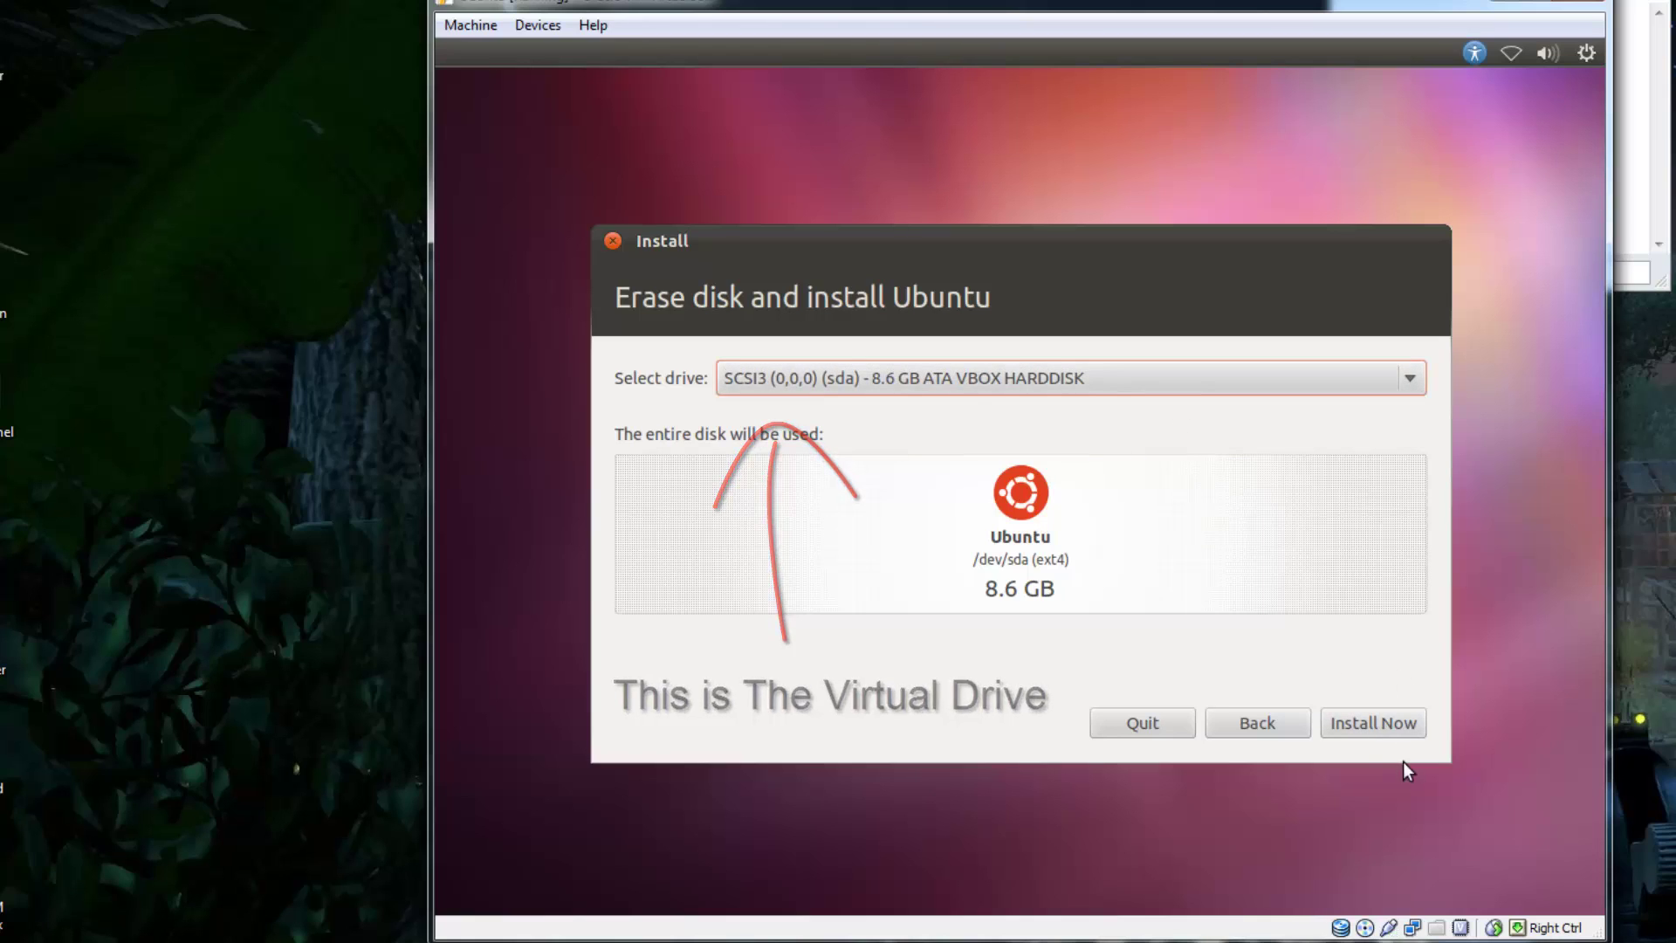
{"action": "left_click", "coordinate": [1375, 724]}
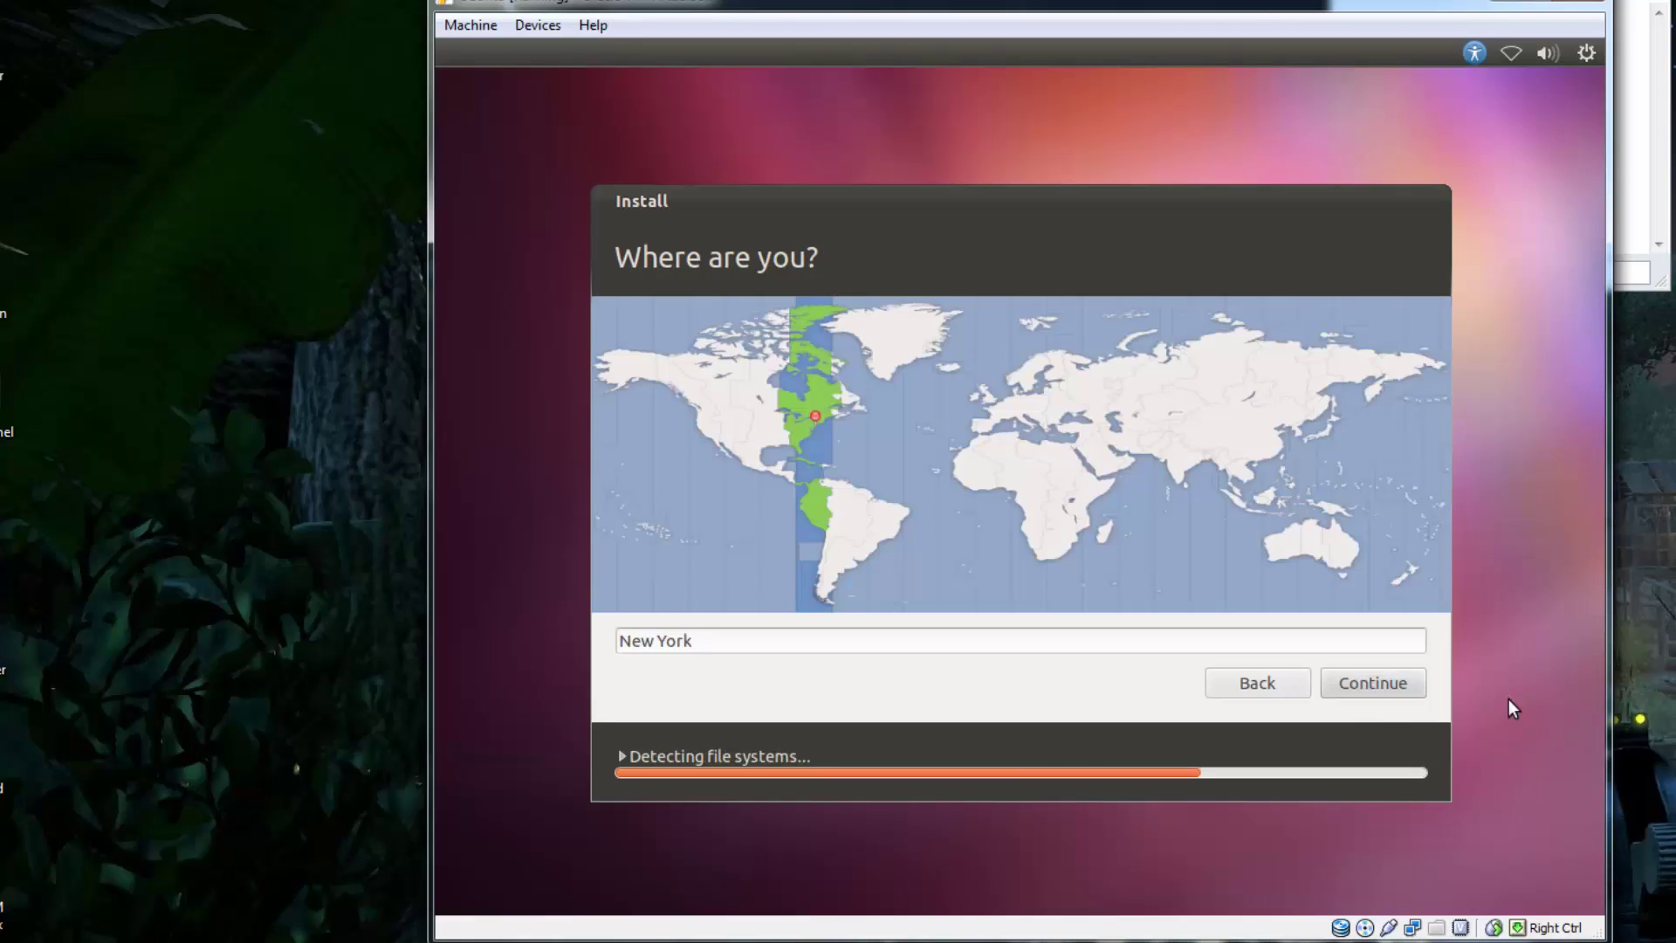
{"action": "left_click", "coordinate": [1361, 681]}
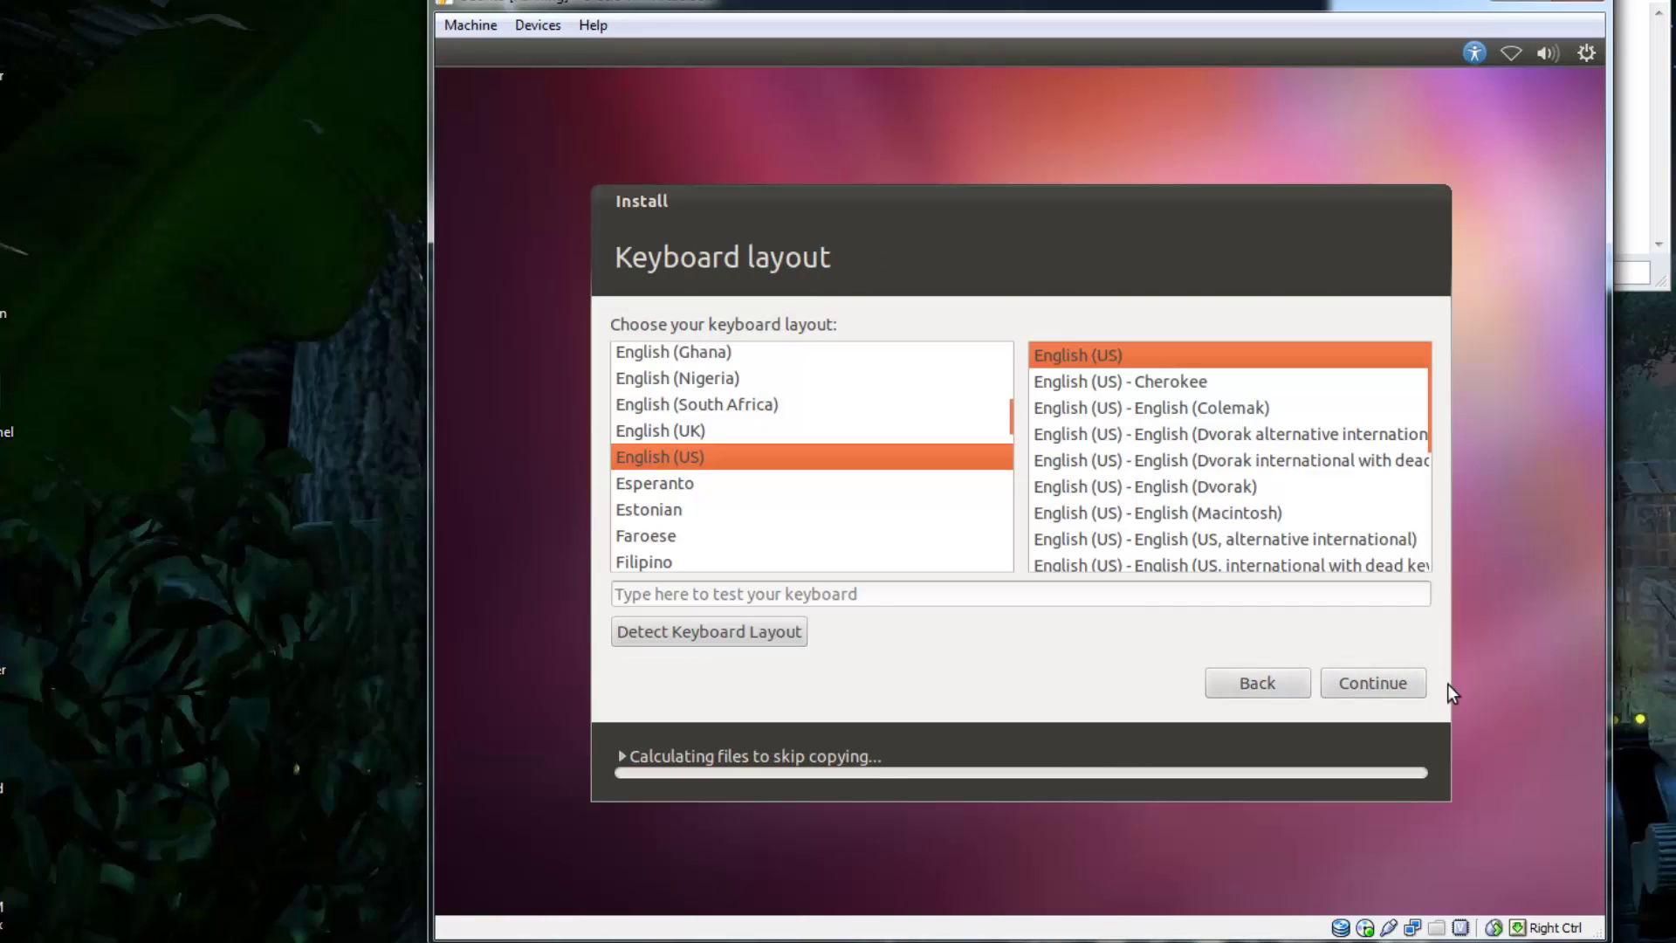
{"action": "left_click", "coordinate": [1384, 681]}
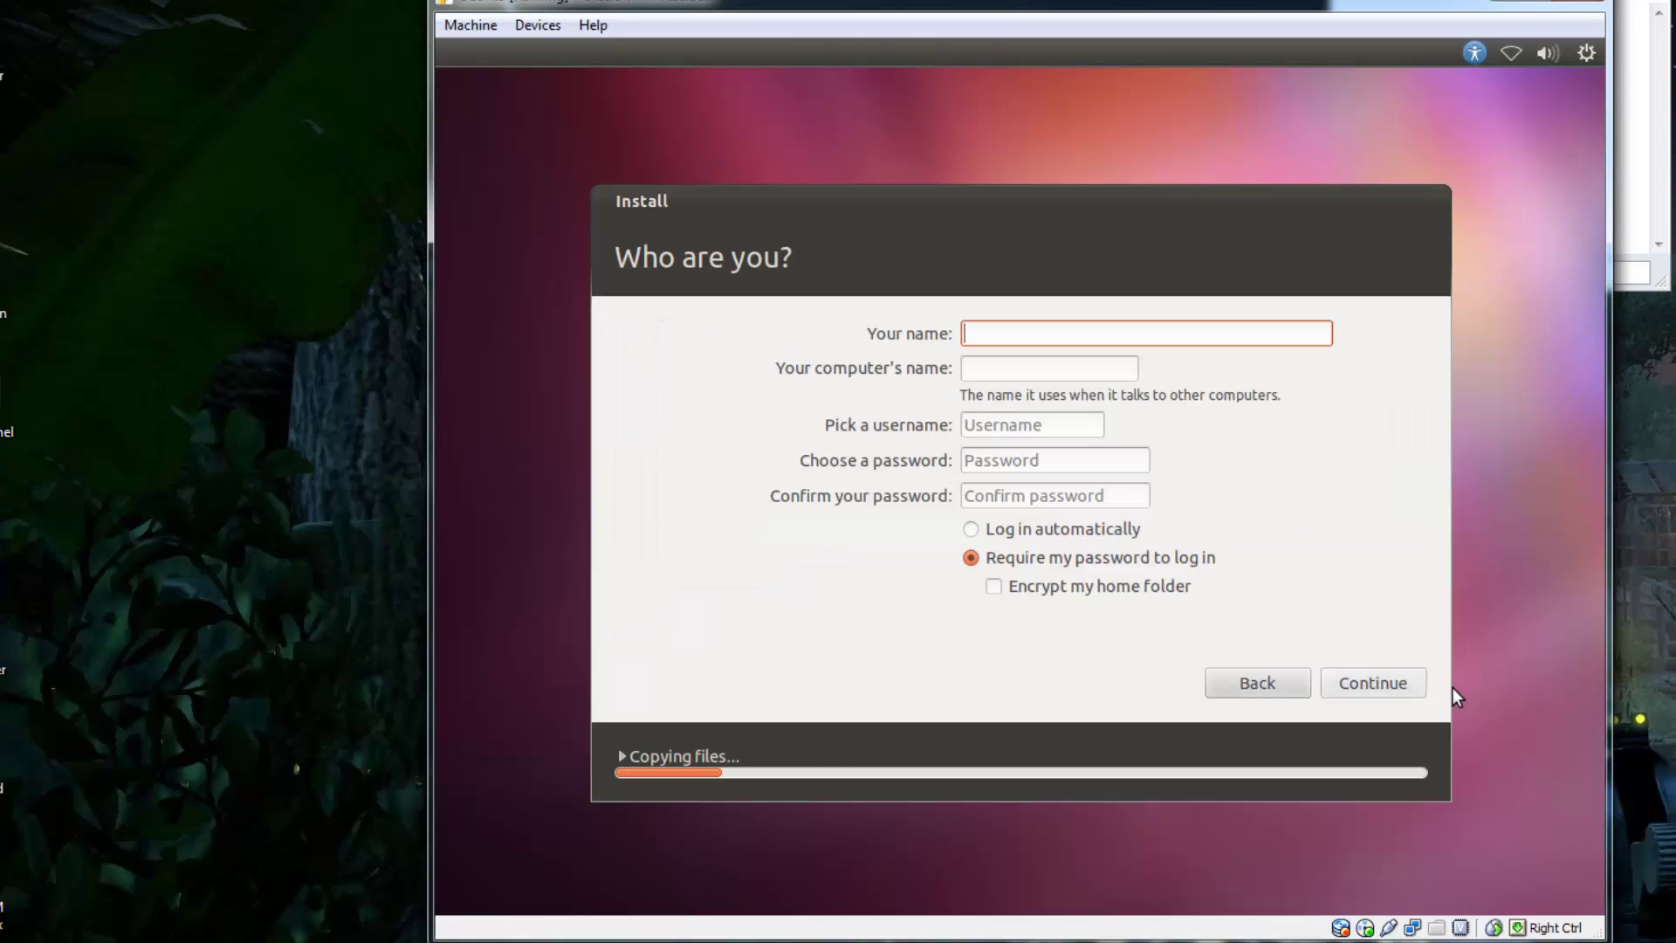
- Create the account with name 'admin', username 'user', a confirmed password and automatic login
{"action": "type", "text": "admin"}
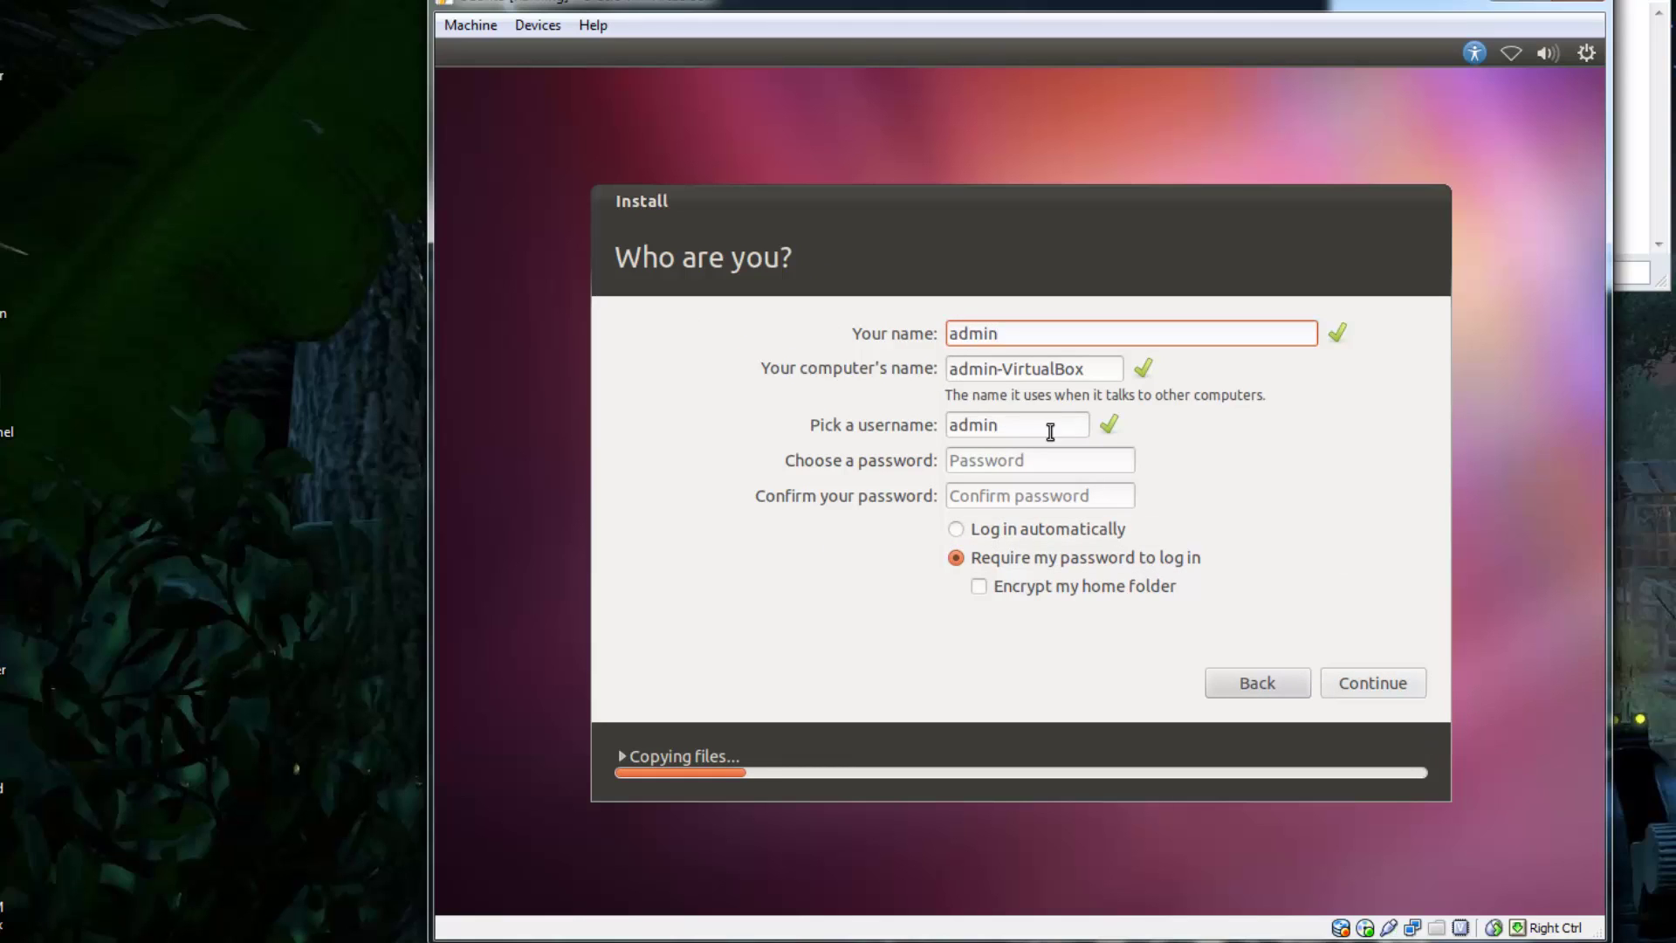
{"action": "left_click_drag", "start_coordinate": [1052, 429], "coordinate": [884, 426]}
{"action": "type", "text": "user"}
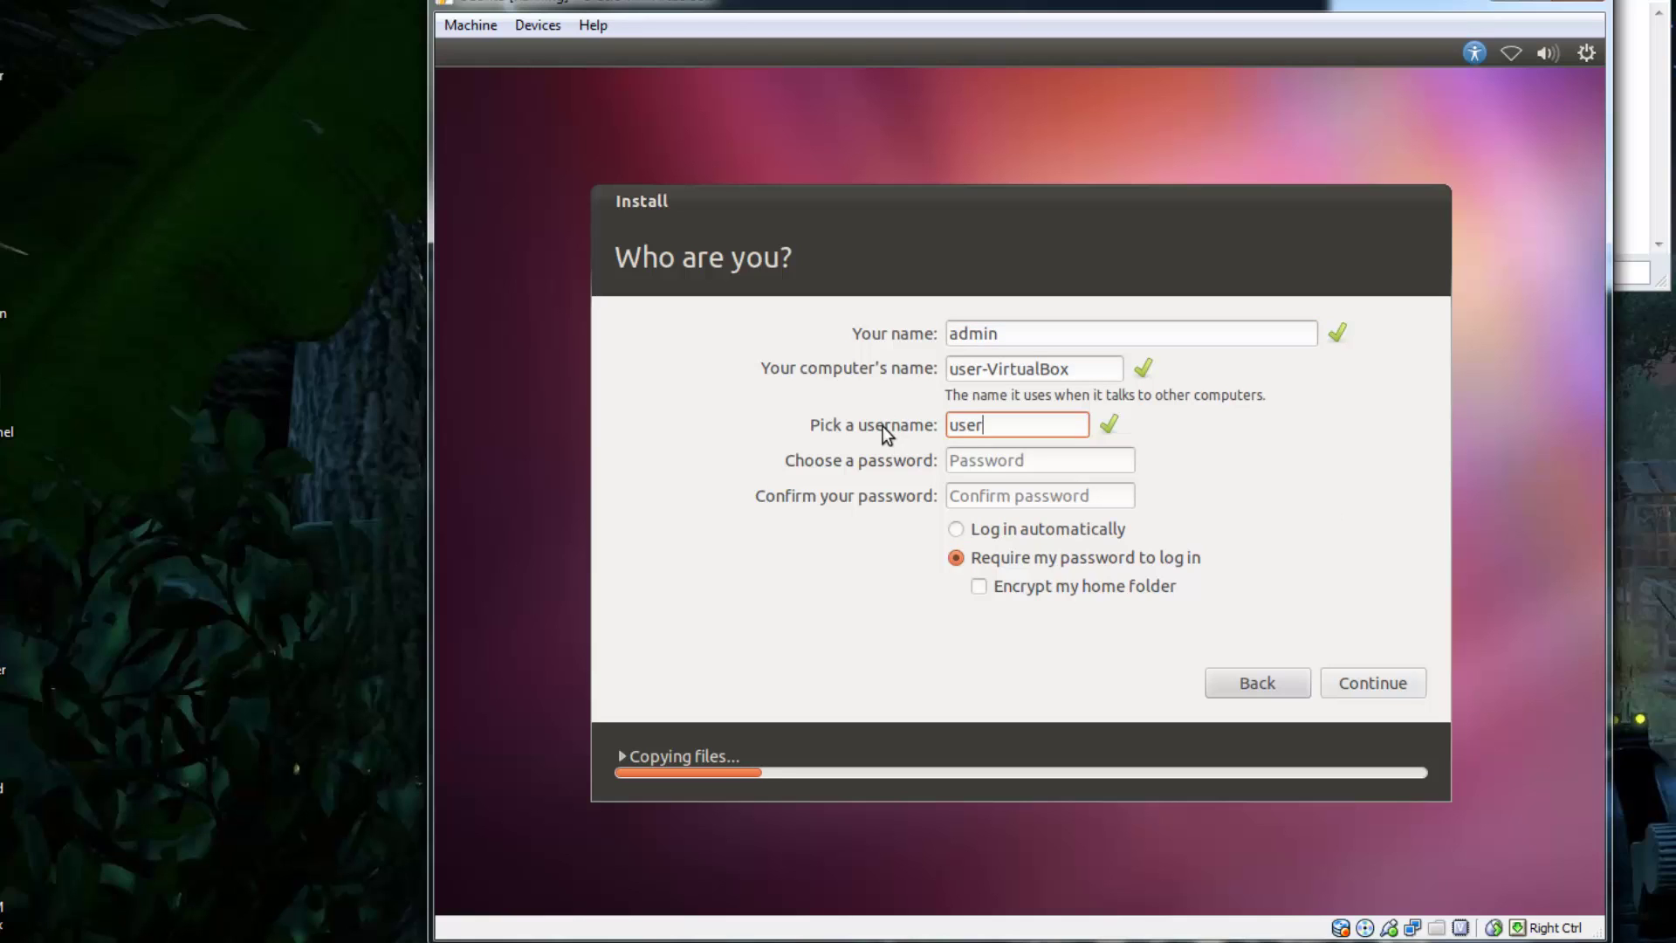
{"action": "key", "text": "Tab"}
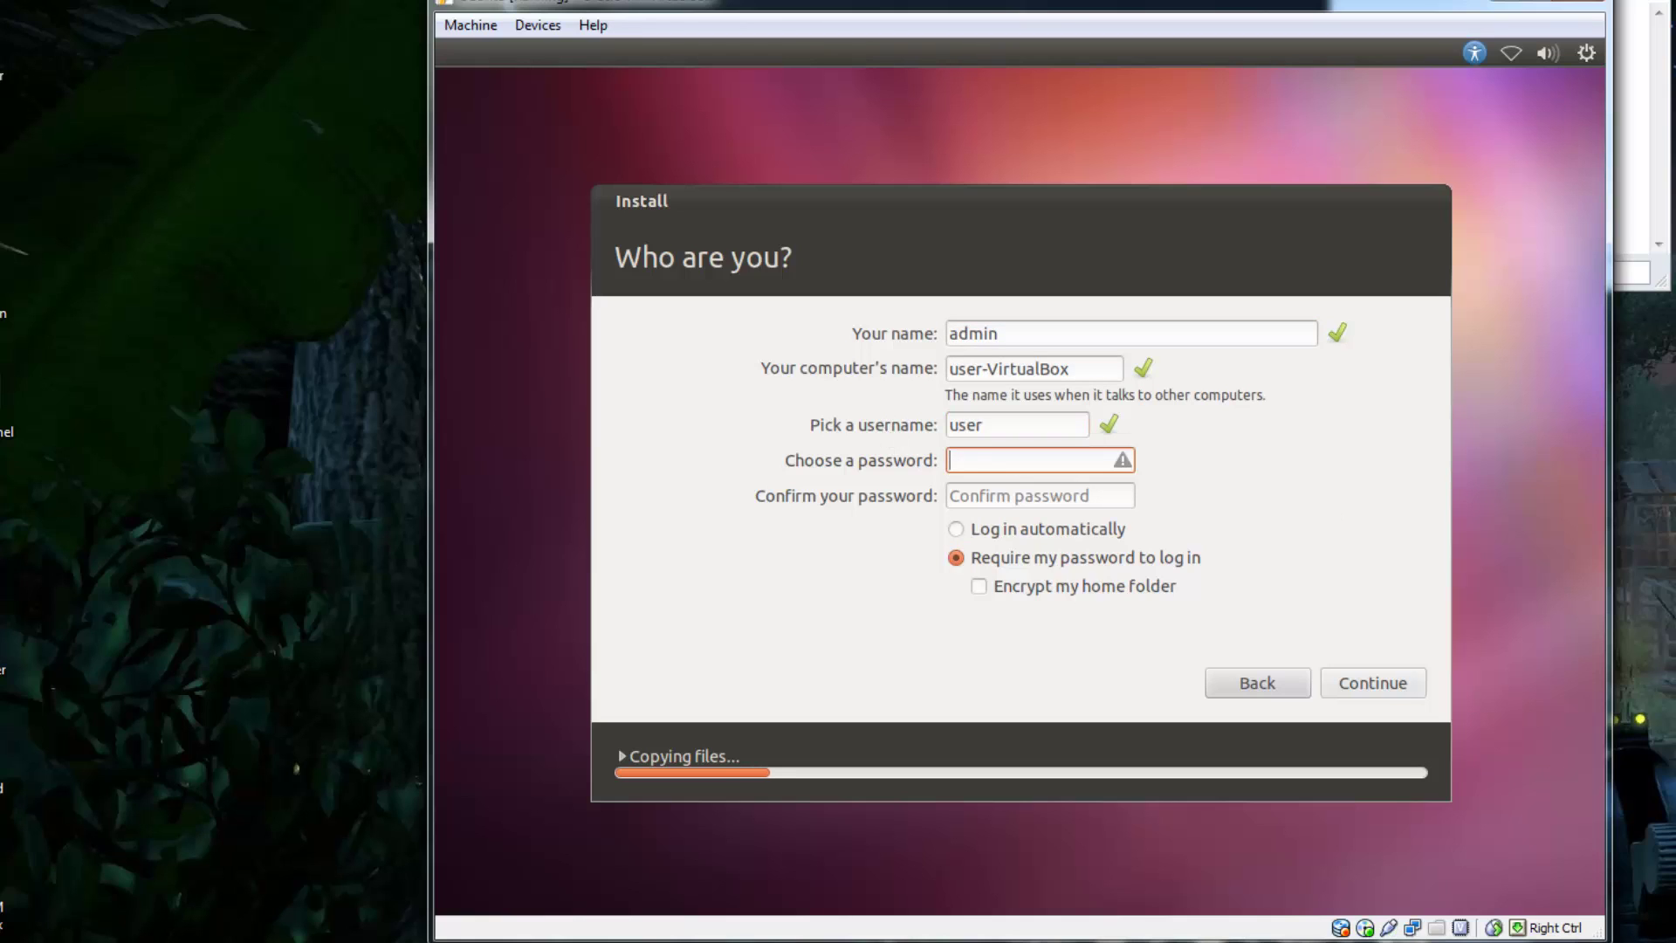
{"action": "type", "text": "admin"}
{"action": "key", "text": "Tab"}
{"action": "type", "text": "admin"}
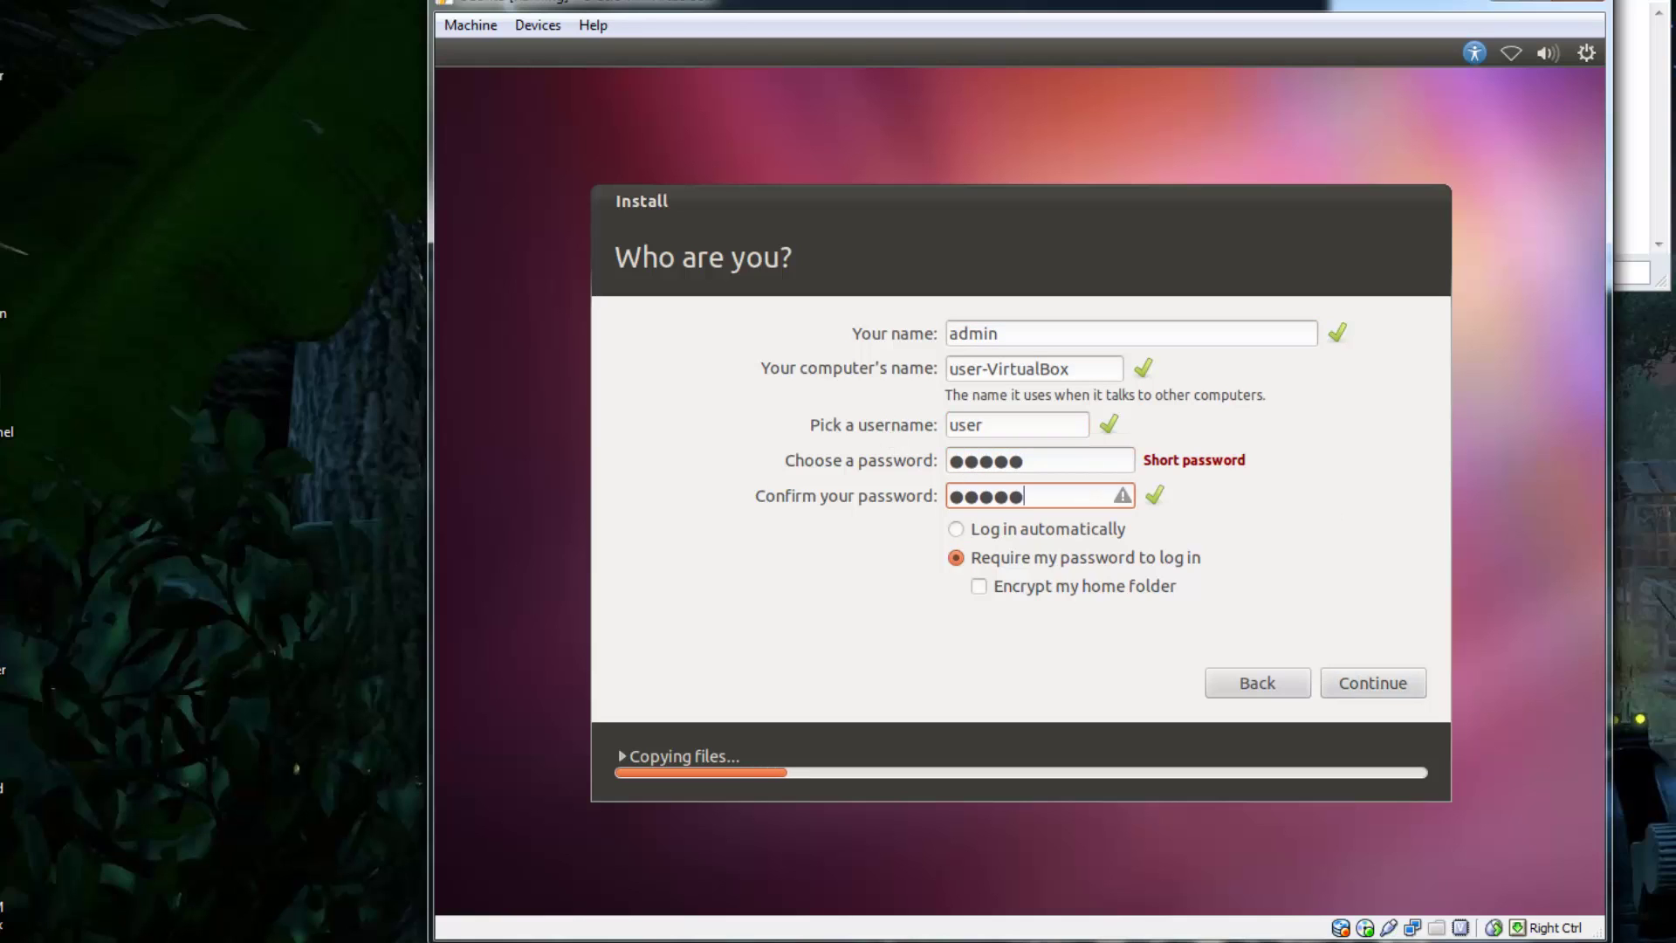
{"action": "left_click", "coordinate": [1038, 530]}
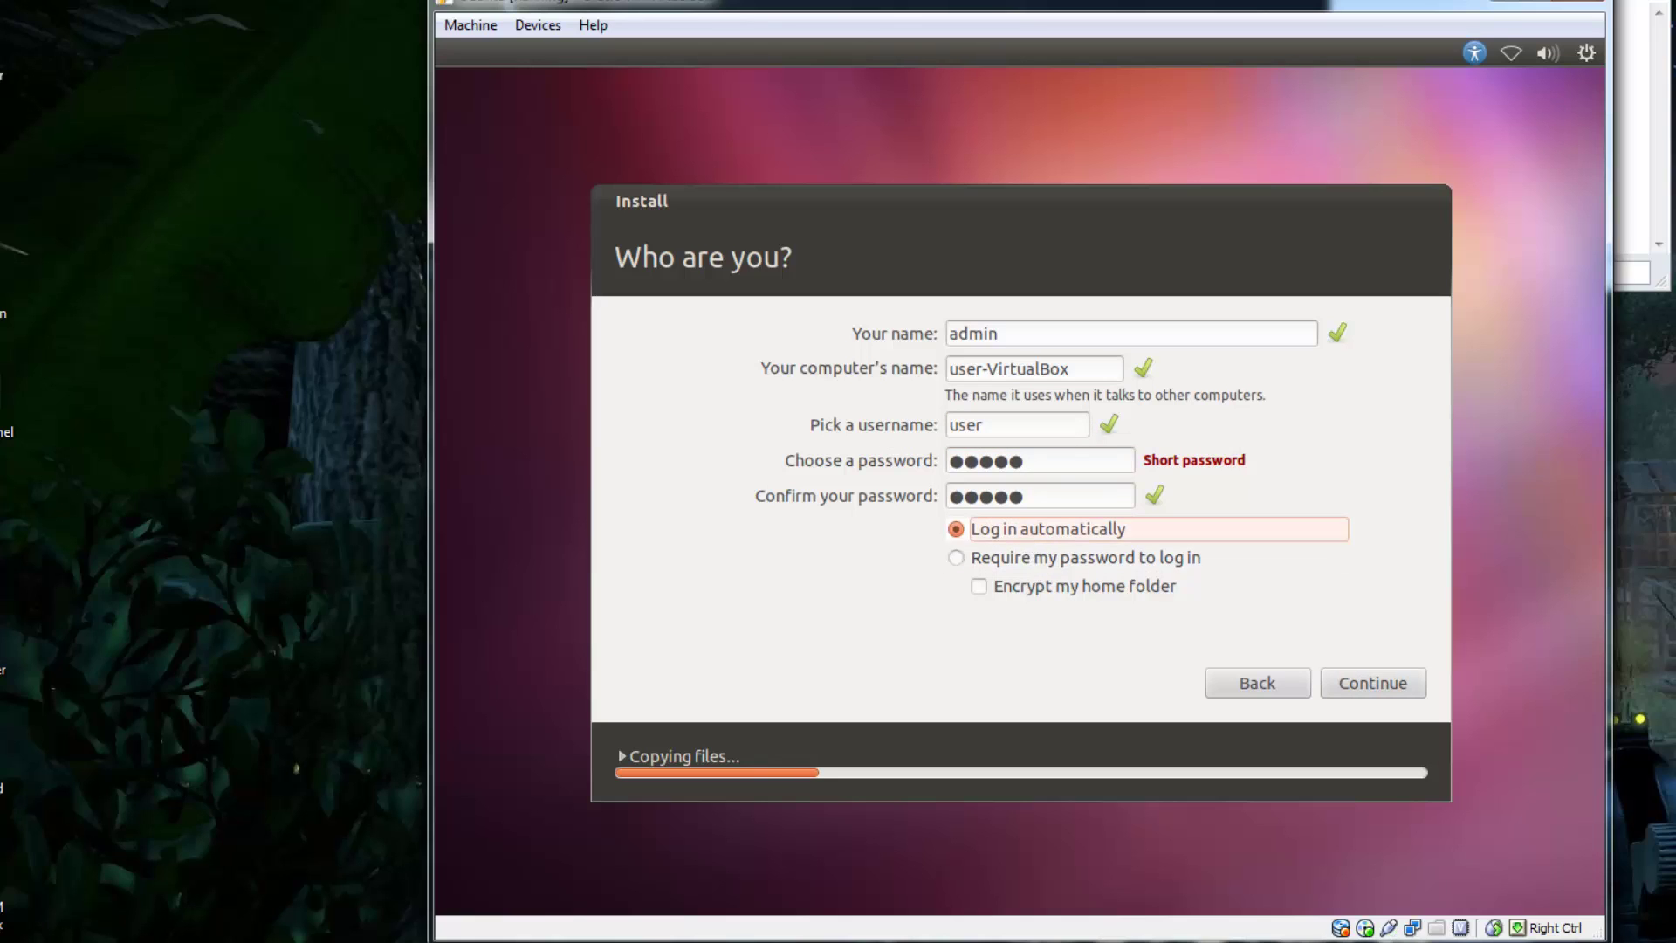
{"action": "left_click", "coordinate": [1382, 688]}
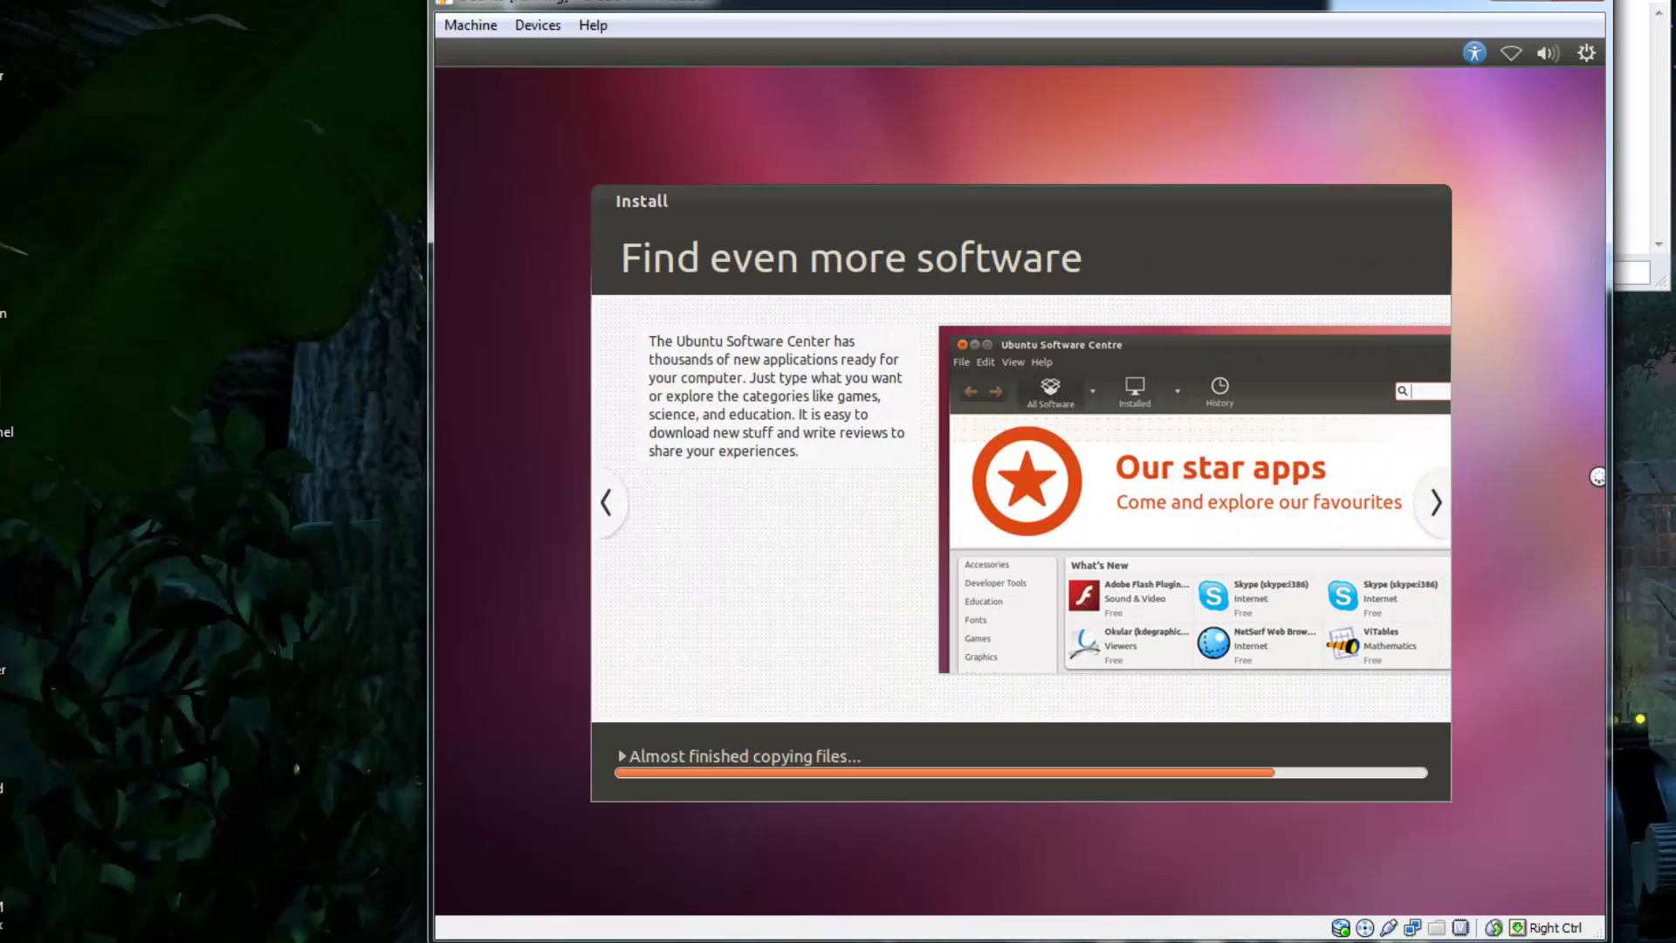
- Refocus the VM window while installation runs until the Installation Complete message appears
{"action": "left_click", "coordinate": [1598, 477]}
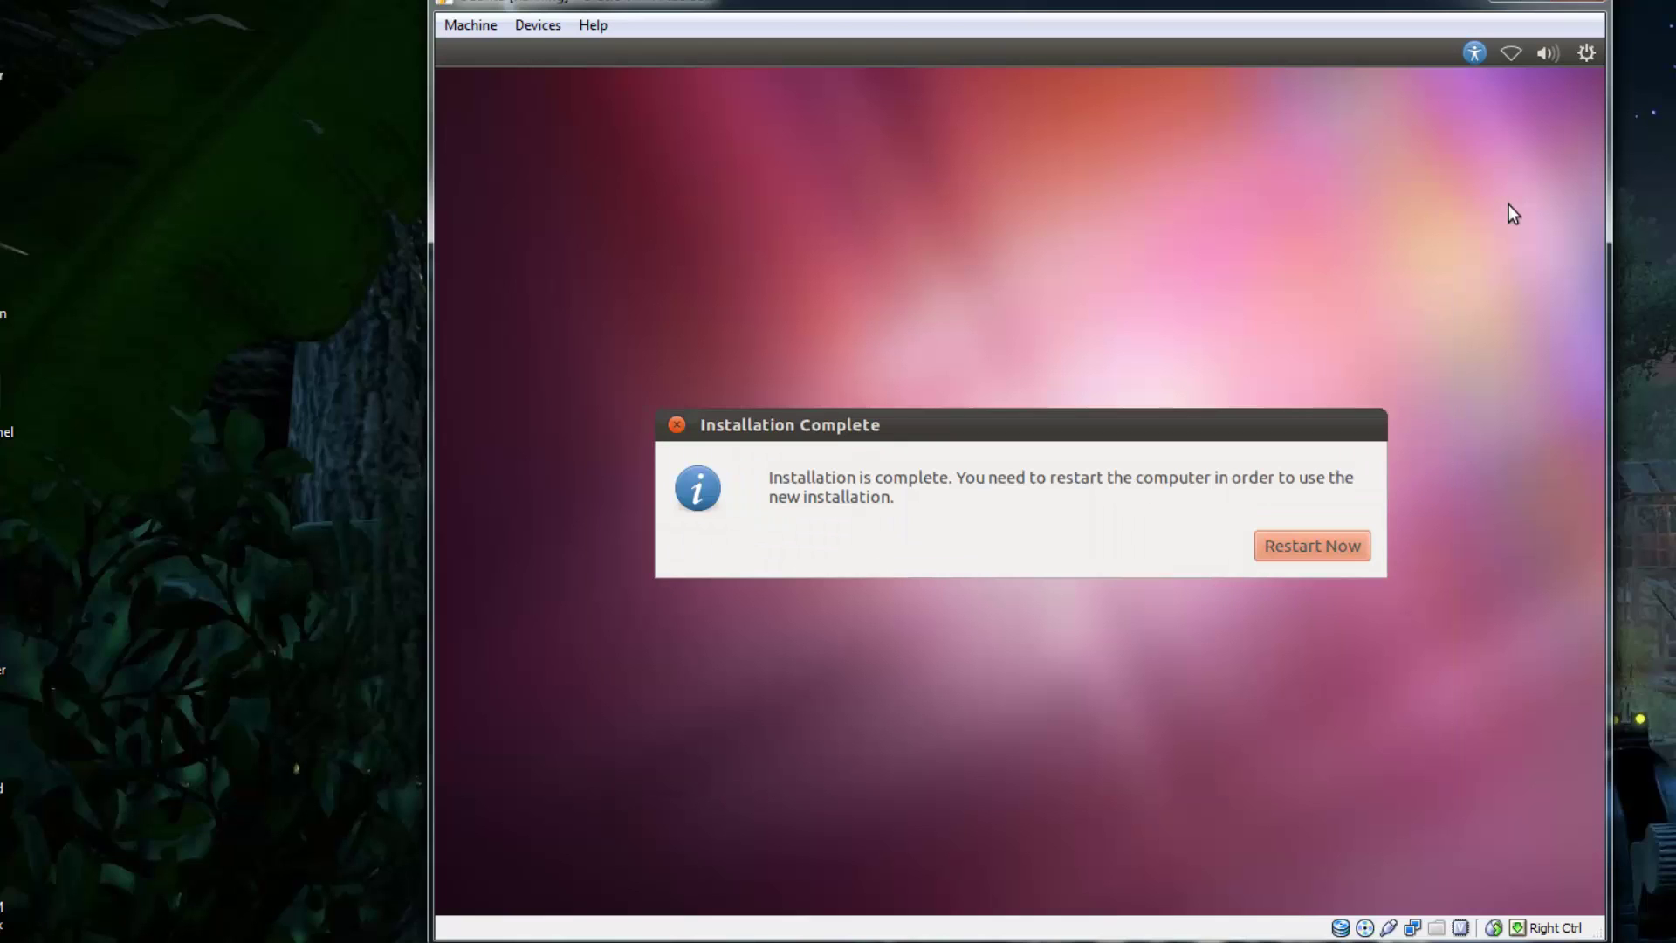
- Restart the VM past the remove-media prompt and reposition its window as the Ubuntu desktop loads
{"action": "left_click", "coordinate": [1336, 546]}
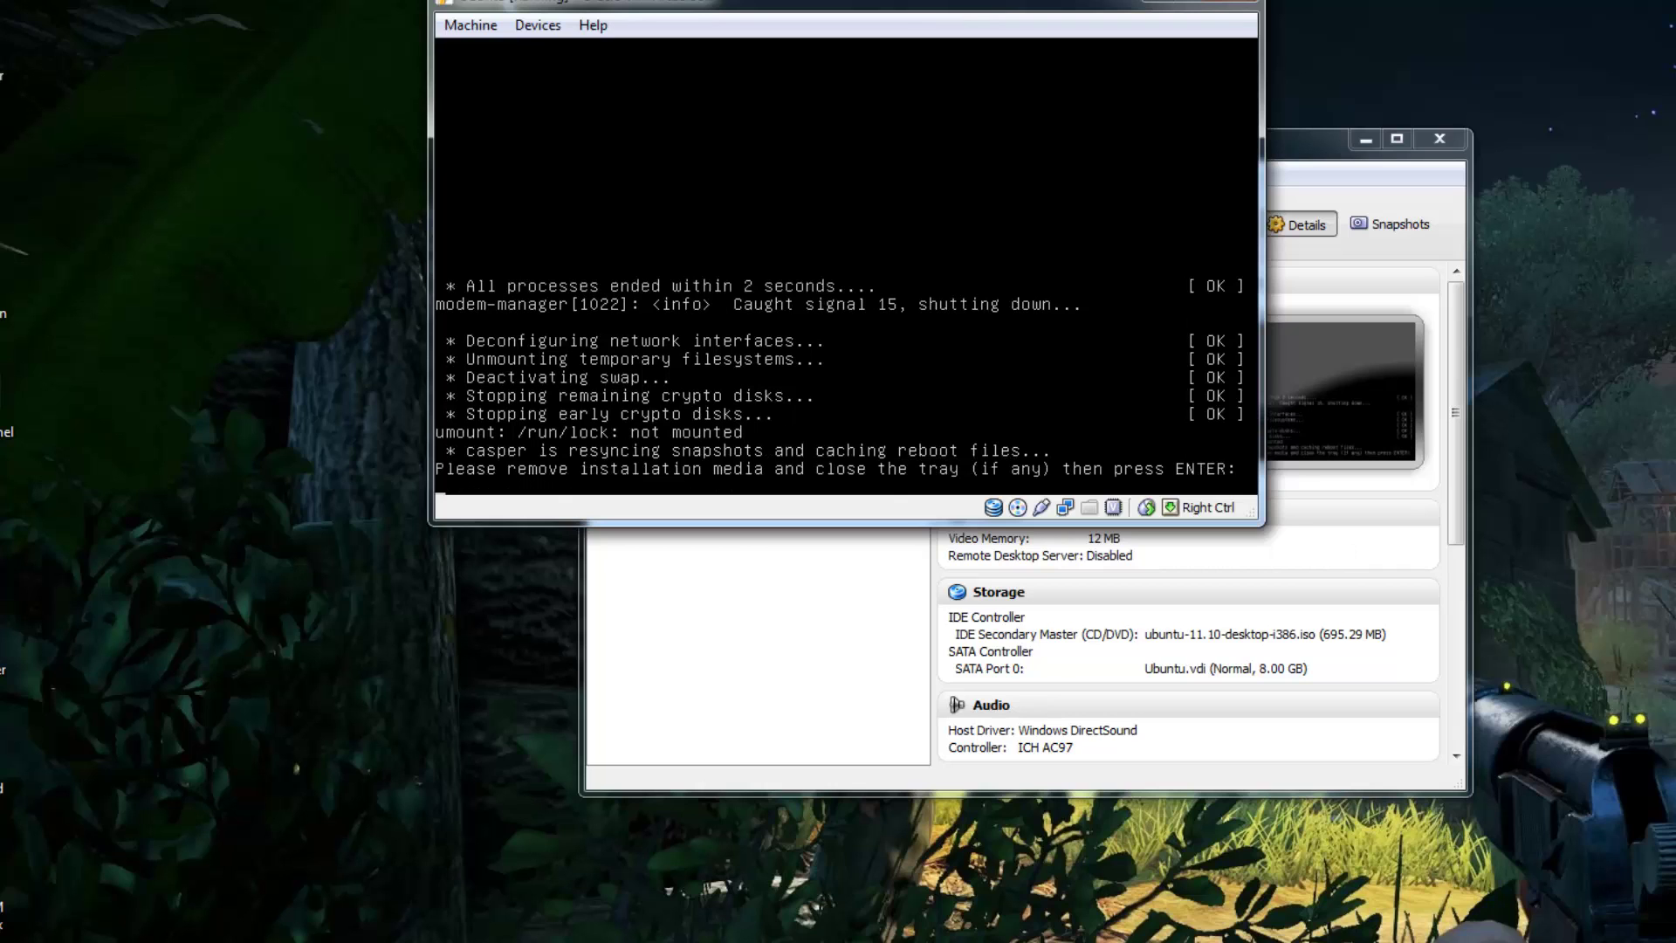
{"action": "key", "text": "Return"}
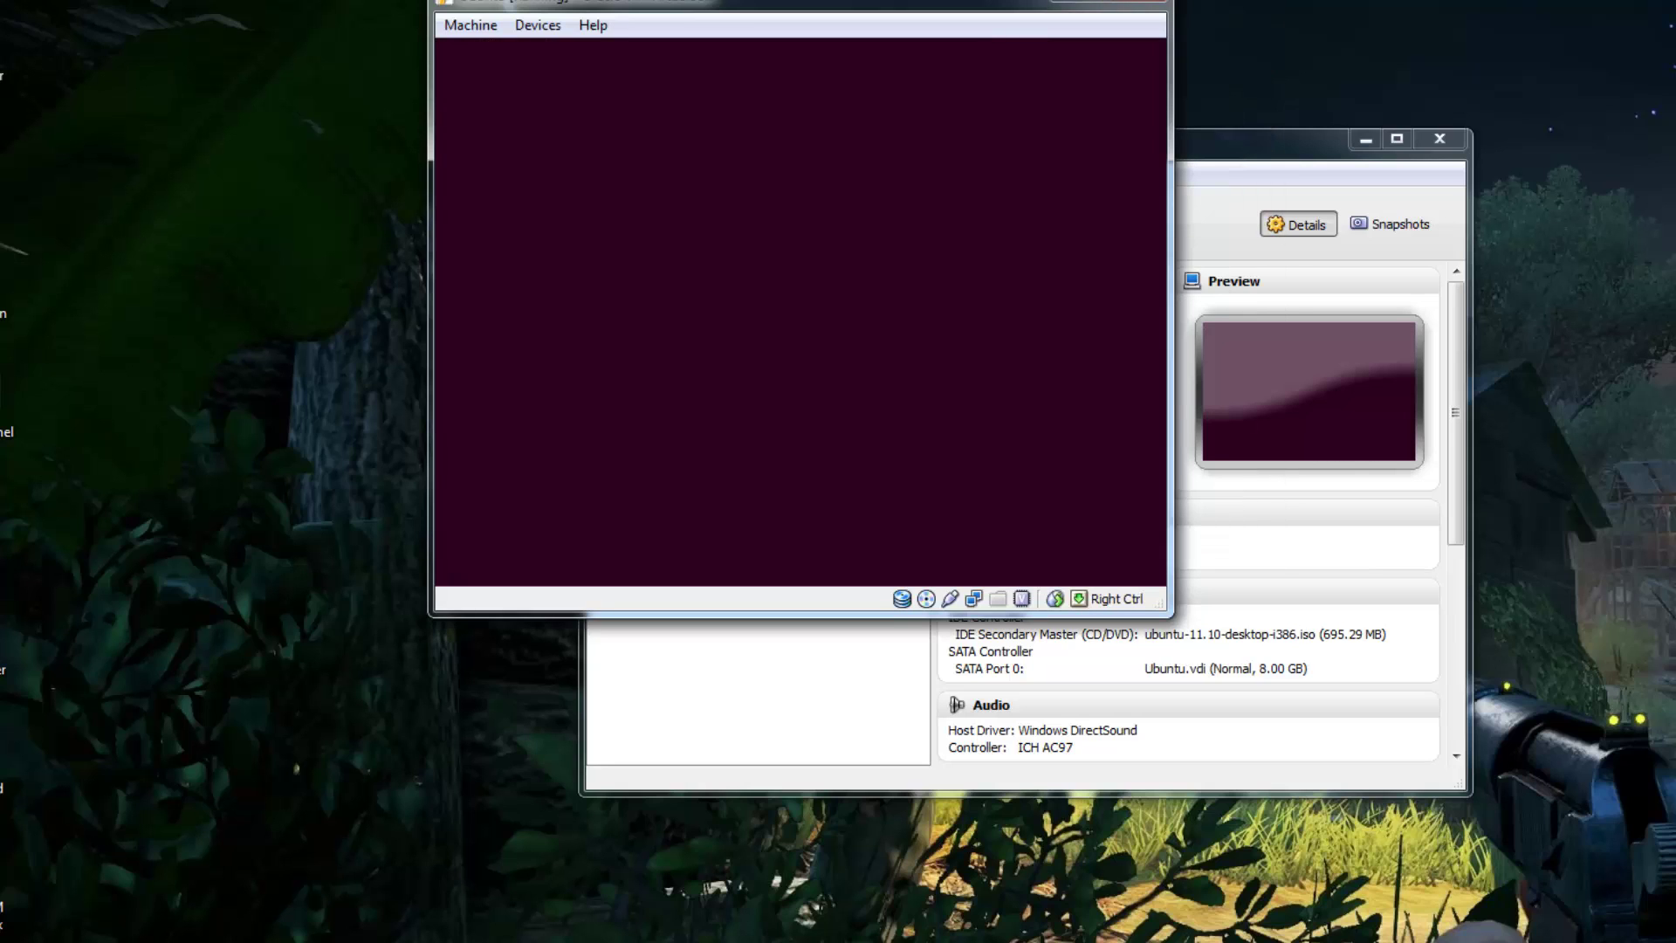
{"action": "left_click_drag", "start_coordinate": [871, 5], "coordinate": [1104, 166]}
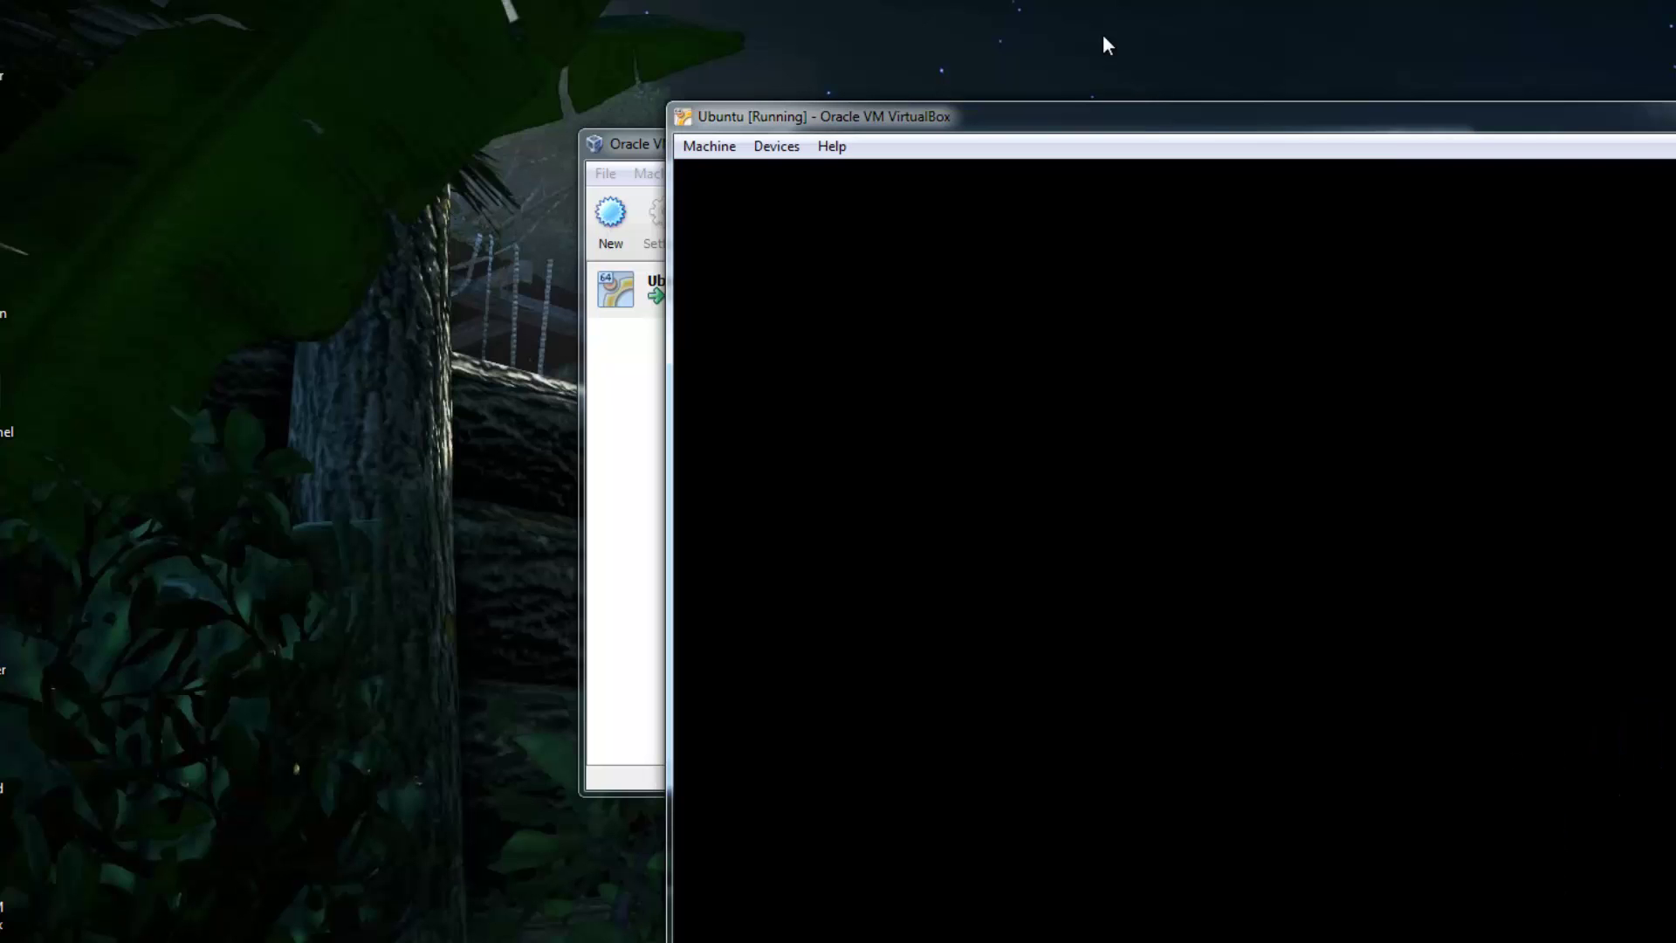
{"action": "left_click_drag", "start_coordinate": [1153, 105], "coordinate": [911, 1]}
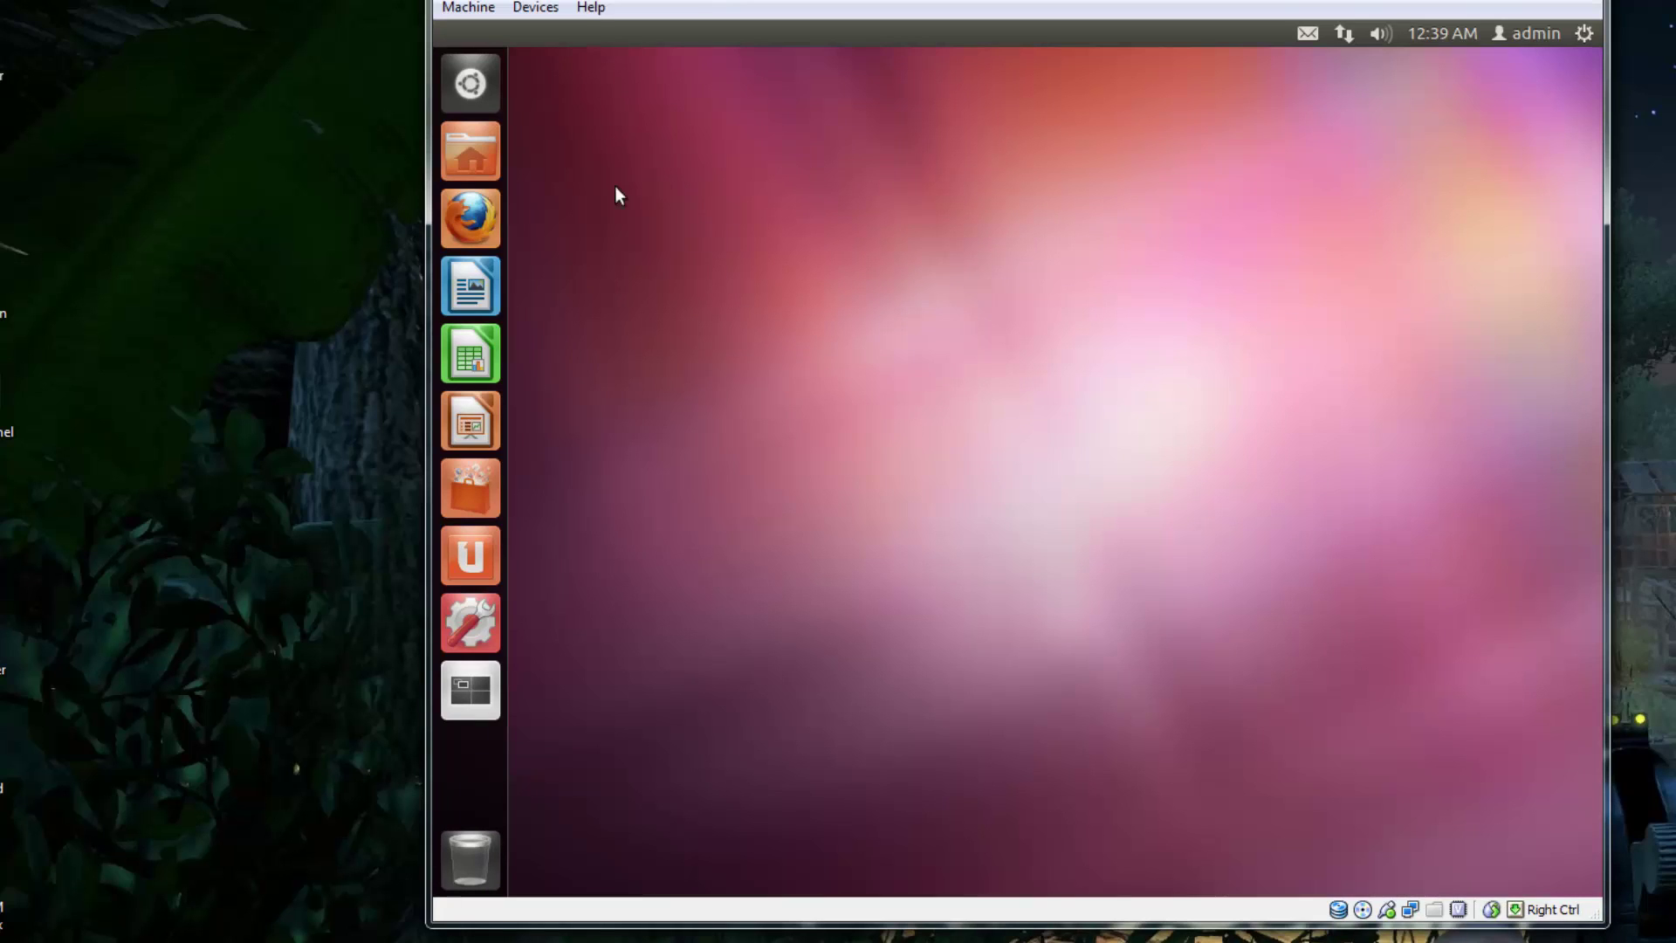
{"action": "left_click", "coordinate": [487, 213]}
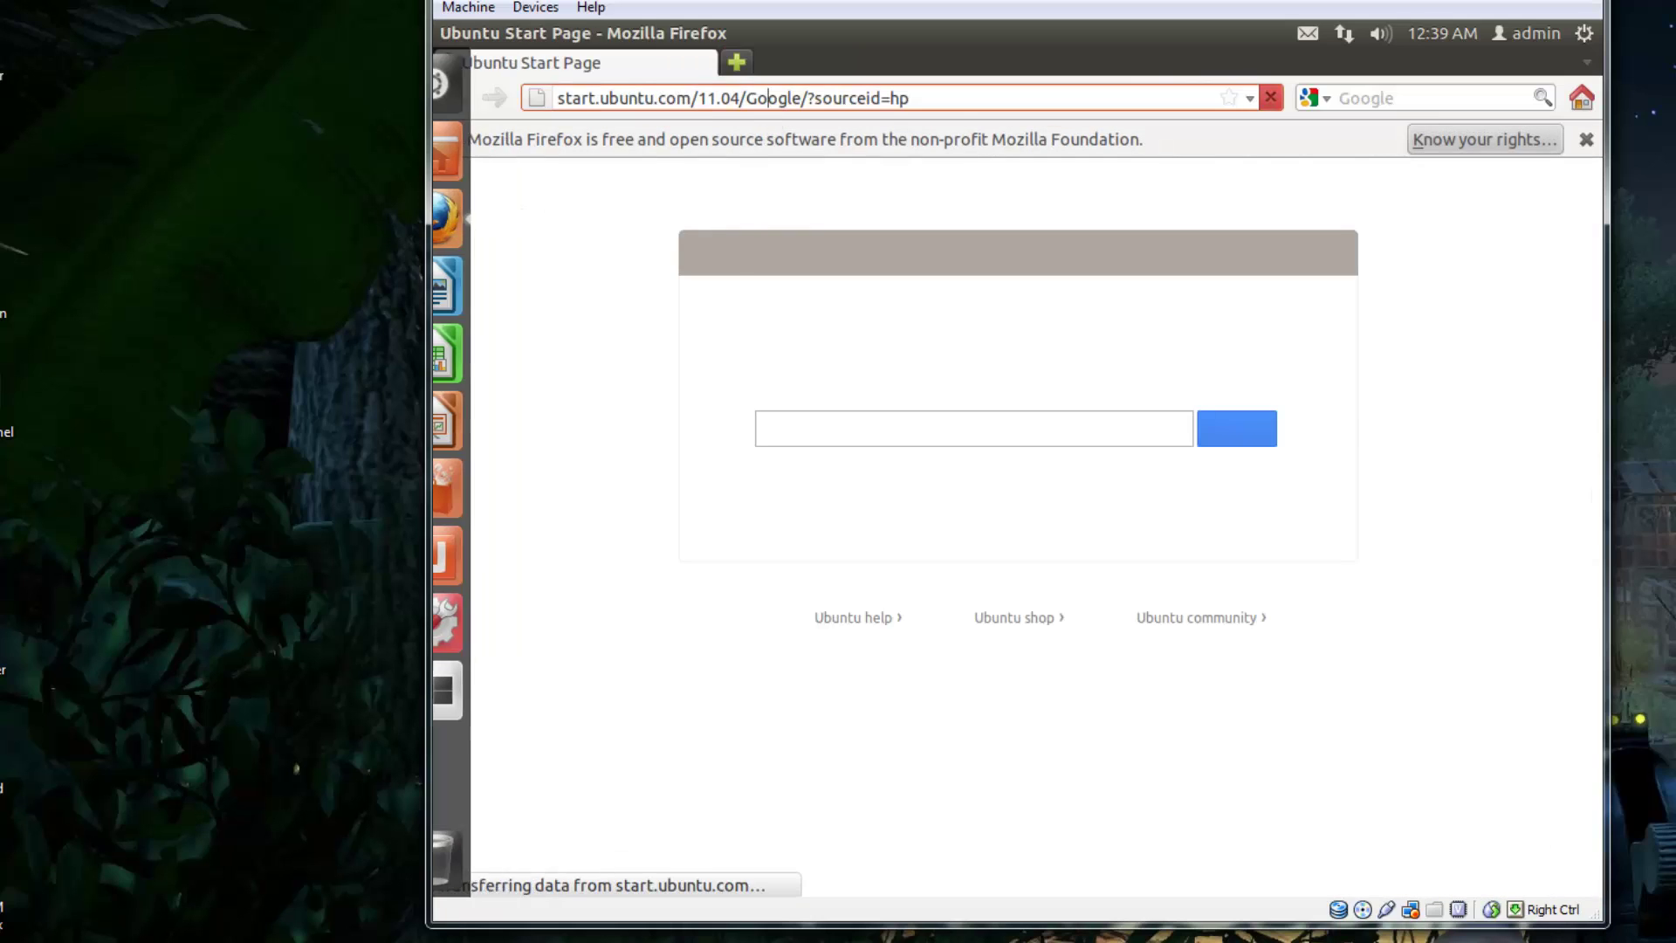
{"action": "key", "text": "ctrl+l"}
{"action": "type", "text": "www.google"}
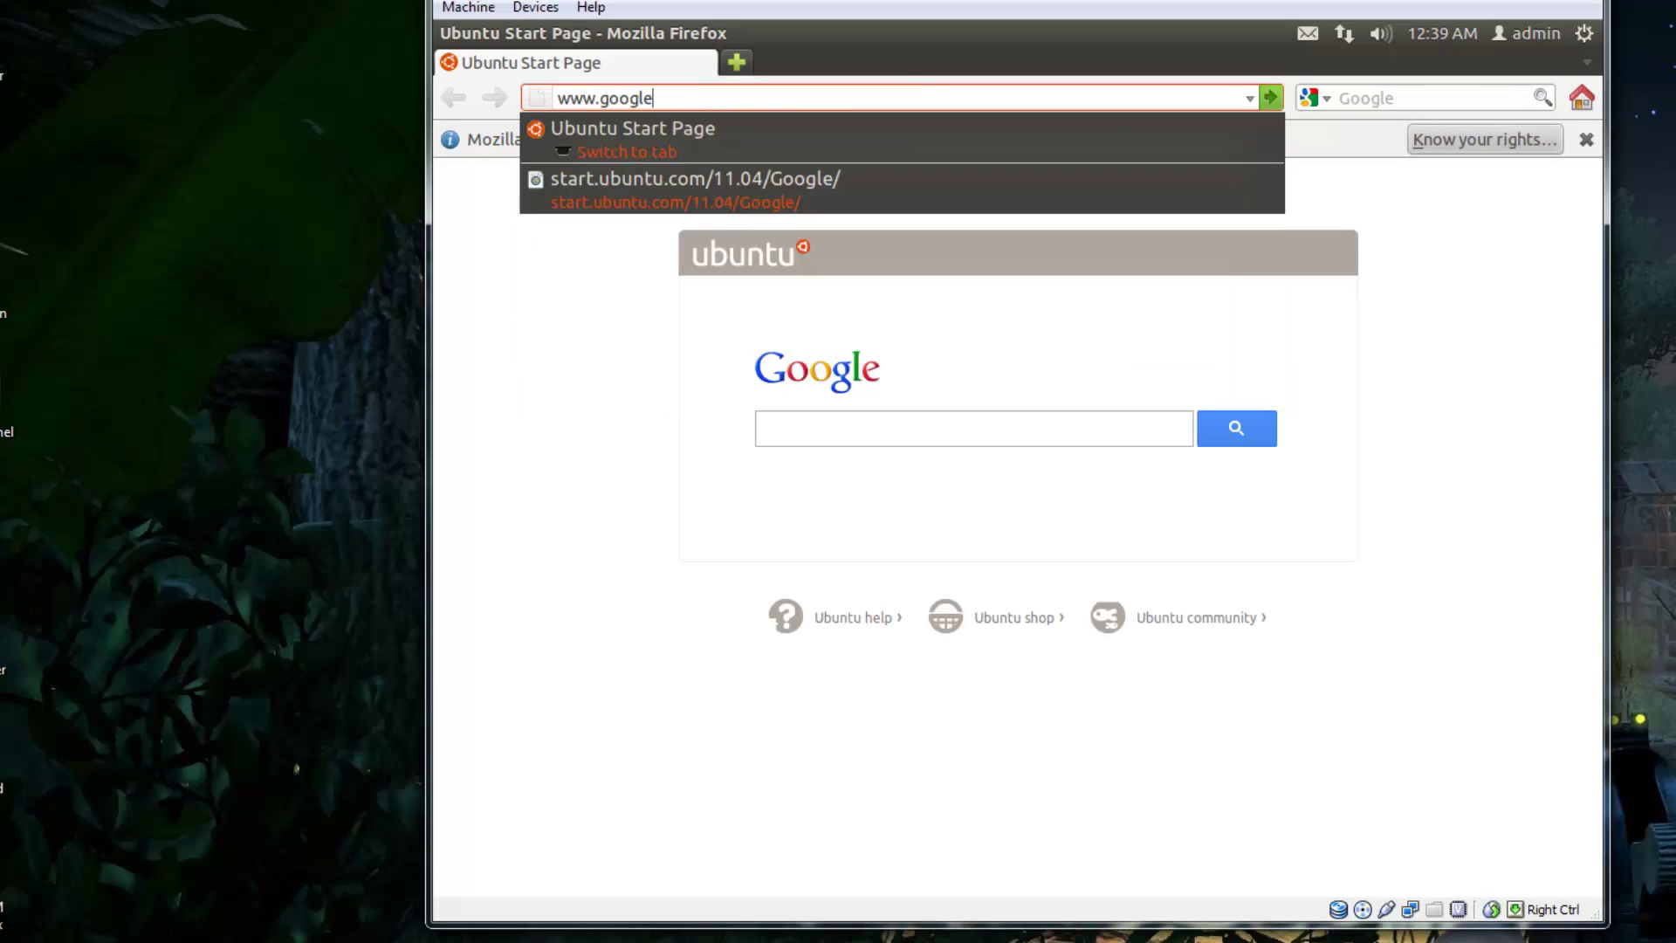
{"action": "key", "text": "ctrl+Return"}
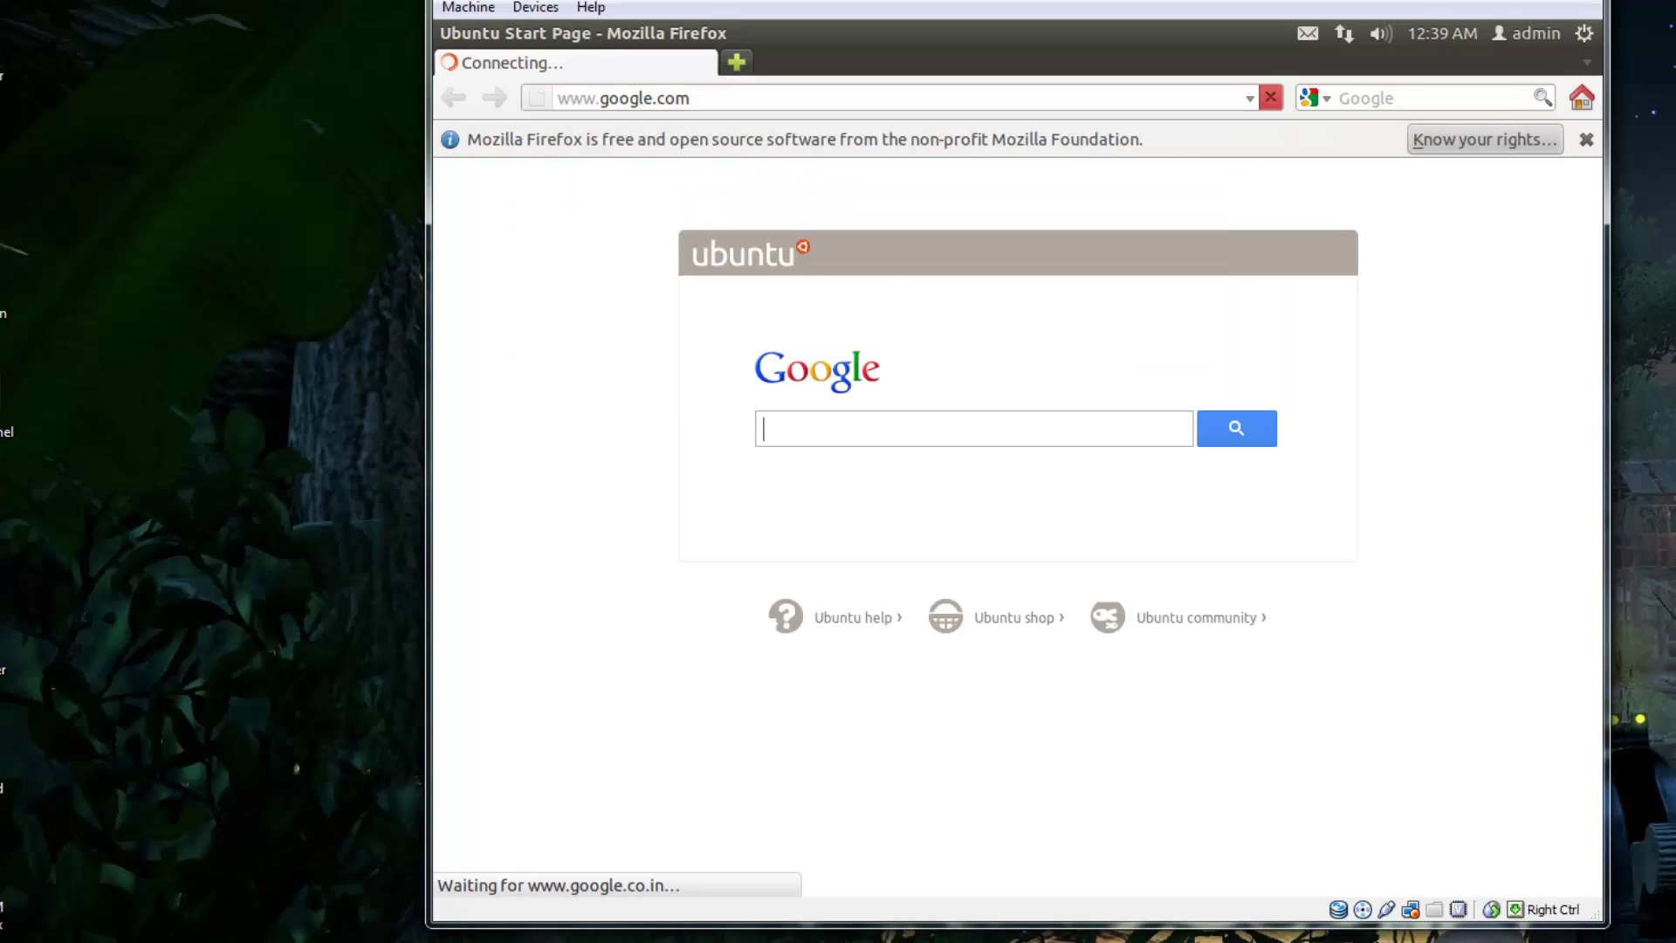